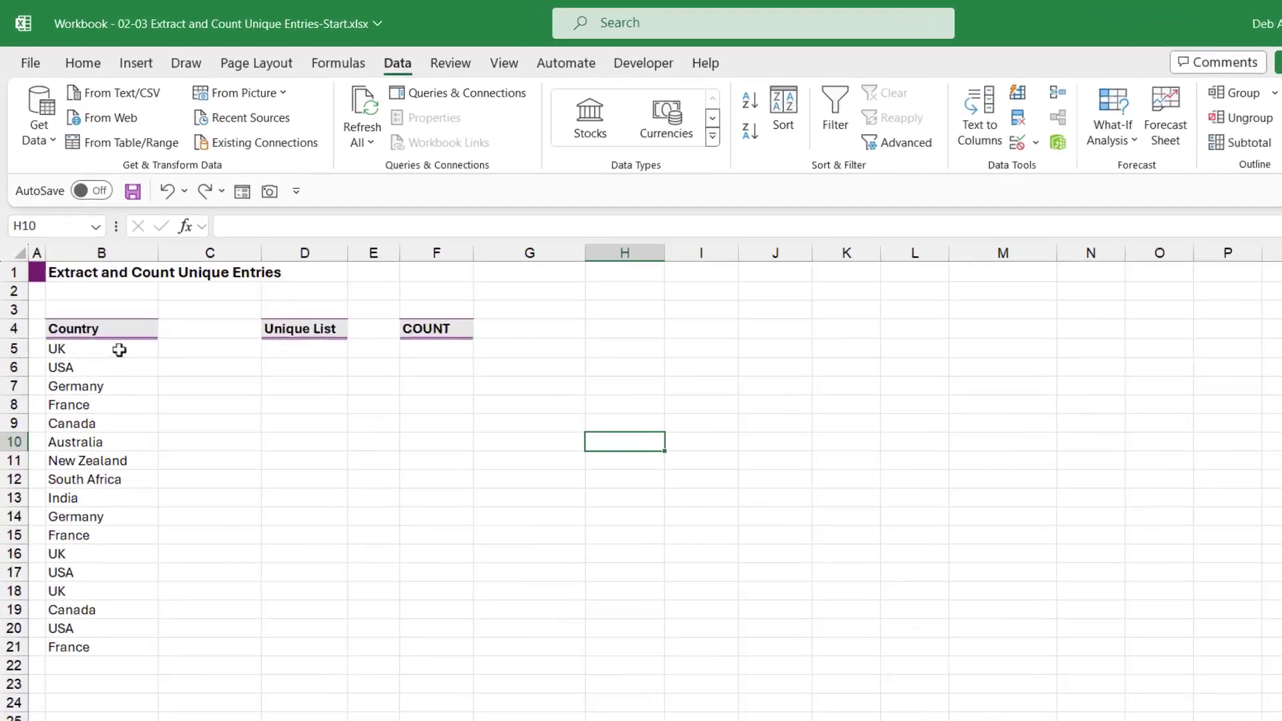
Step: Point out the repeated countries in column B: UK, France, India, USA and Germany
{"action": "left_click_drag", "start_coordinate": [119, 350], "coordinate": [91, 647]}
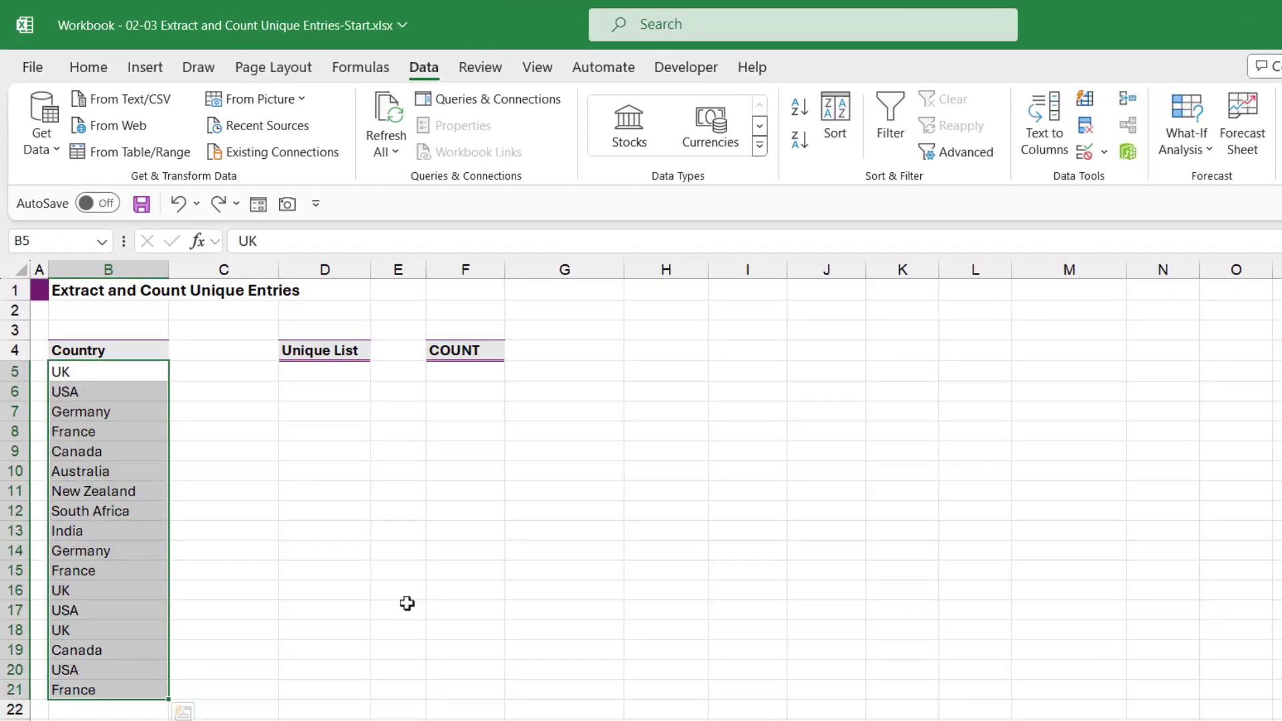
{"action": "left_click", "coordinate": [407, 603]}
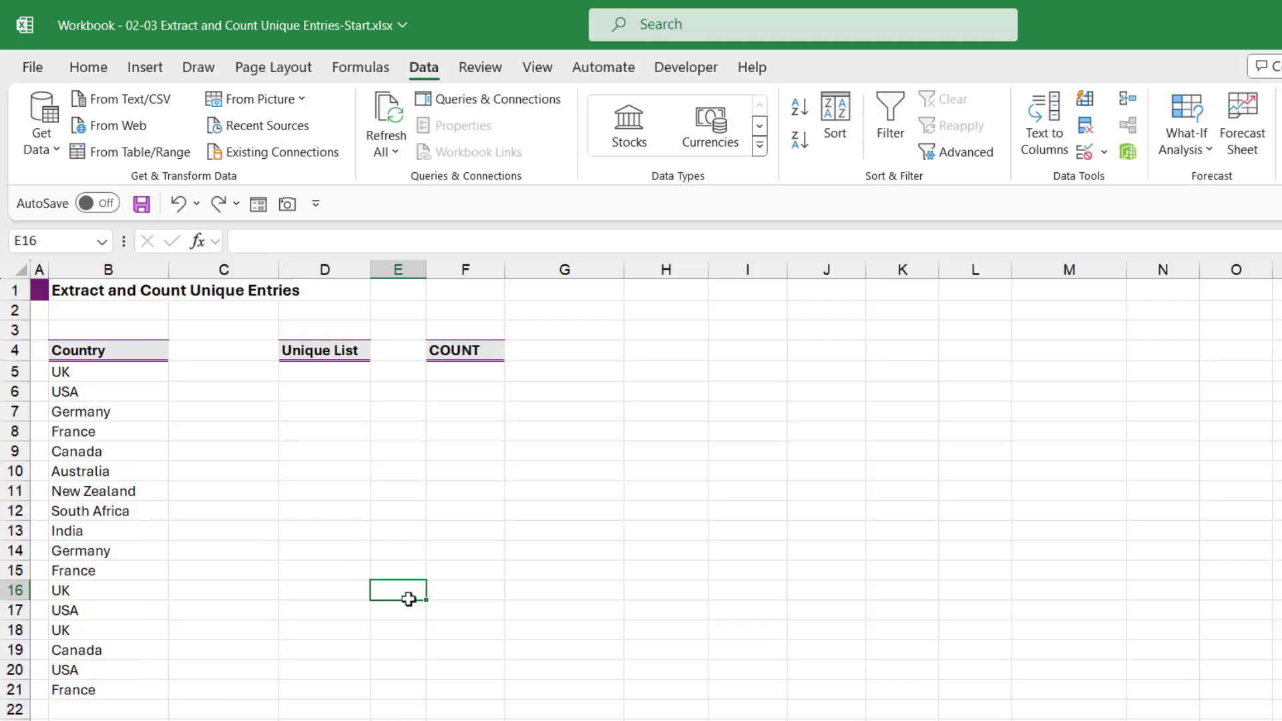
{"action": "left_click", "coordinate": [106, 374]}
{"action": "left_click", "coordinate": [104, 433]}
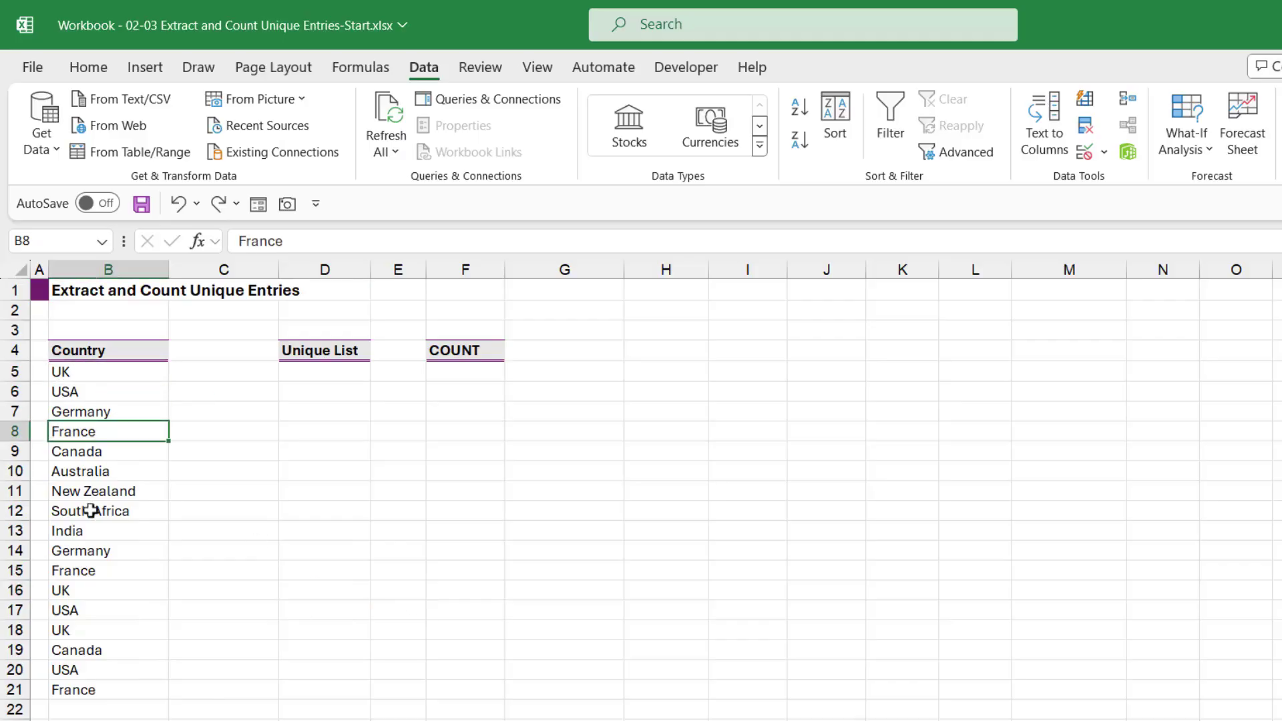
{"action": "left_click", "coordinate": [110, 534]}
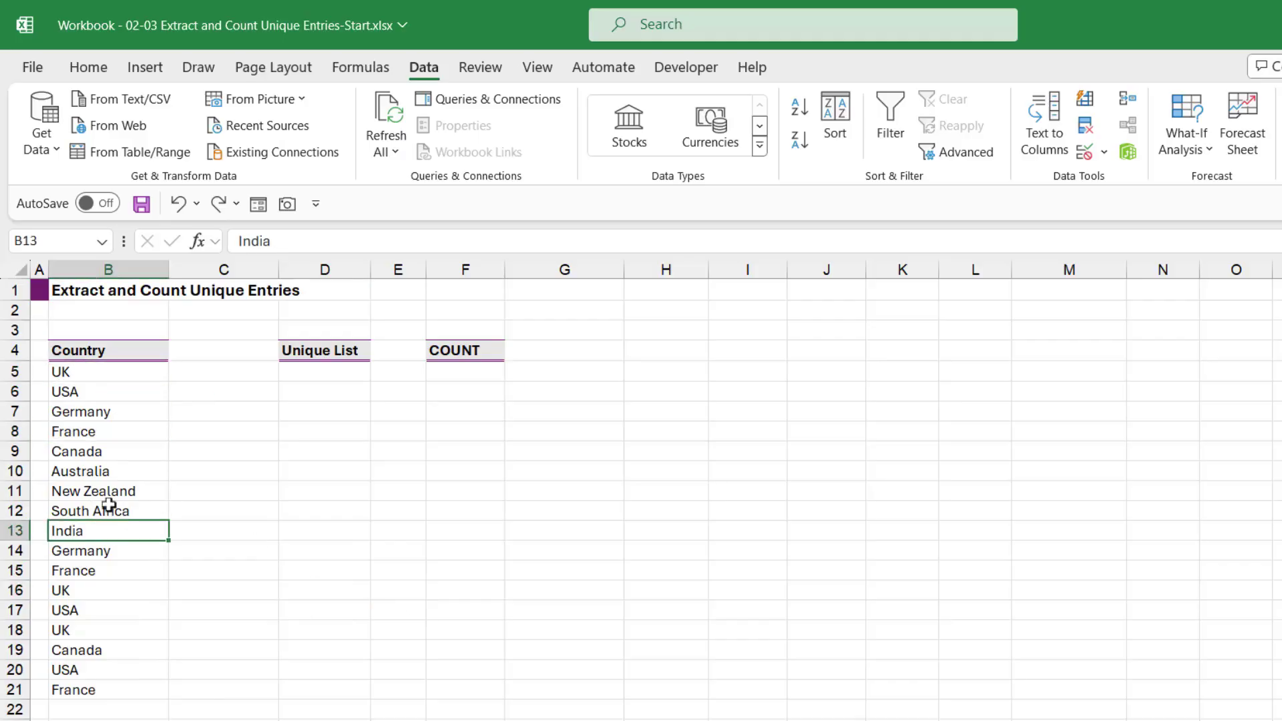
{"action": "left_click", "coordinate": [110, 372]}
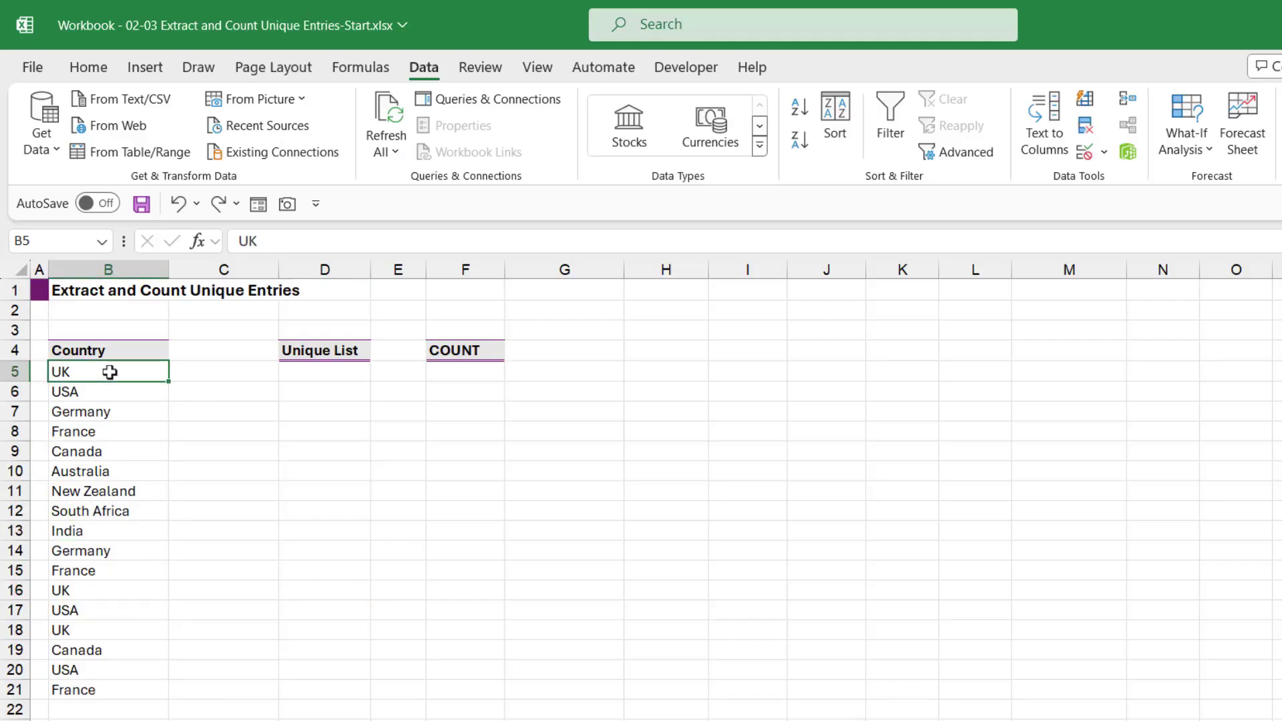
{"action": "left_click", "coordinate": [95, 591], "text": "ctrl"}
{"action": "left_click", "coordinate": [89, 631], "text": "ctrl"}
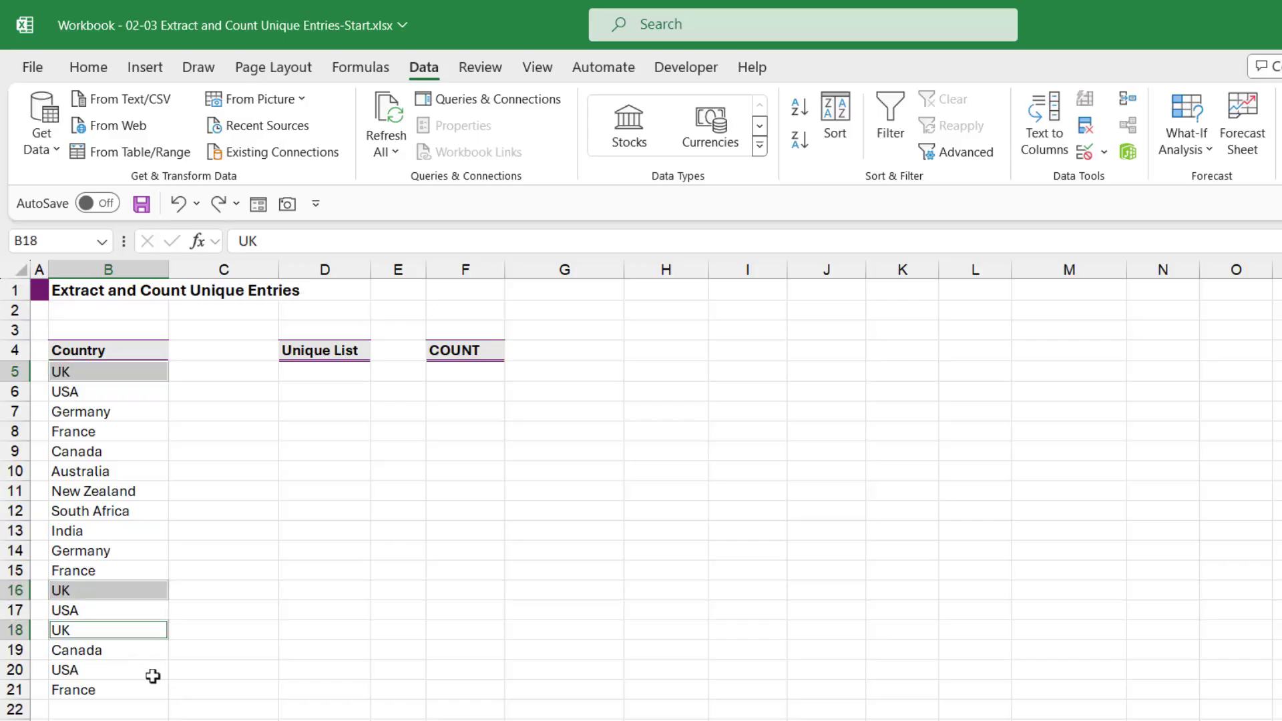
{"action": "left_click", "coordinate": [103, 673]}
{"action": "left_click", "coordinate": [108, 414]}
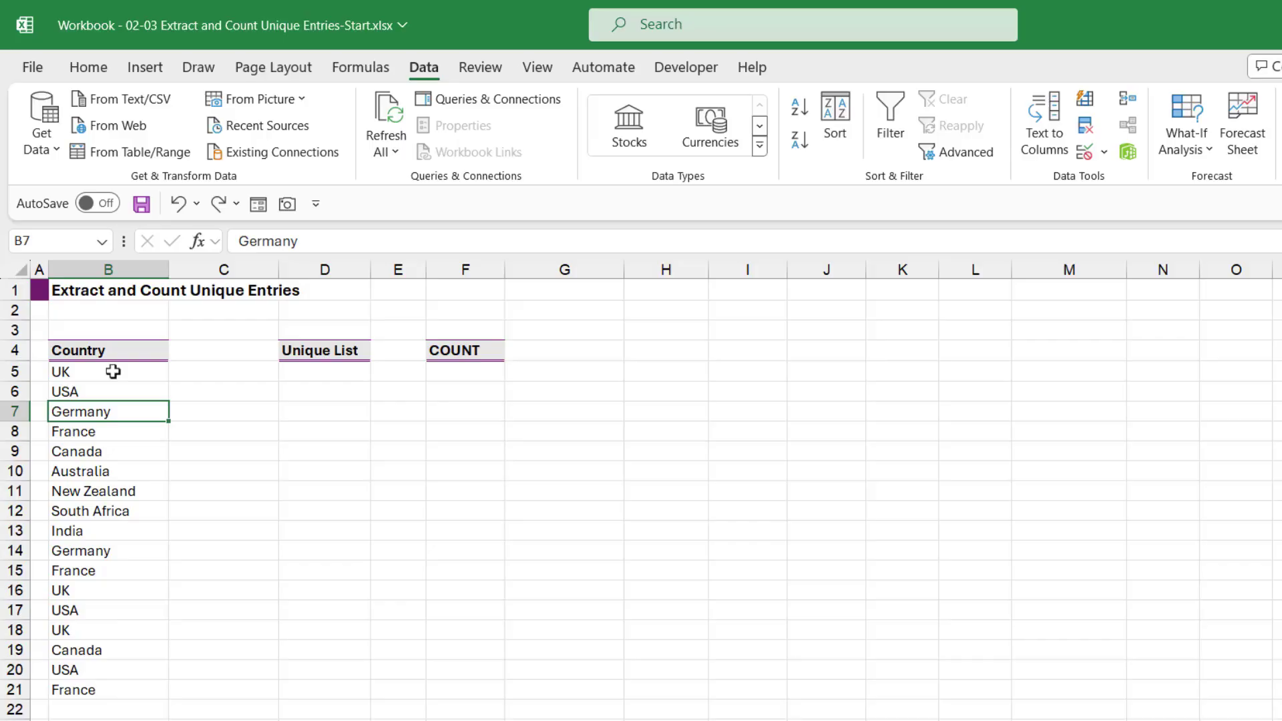
Step: Select the full Country list B5:B21
{"action": "left_click_drag", "start_coordinate": [110, 371], "coordinate": [108, 688]}
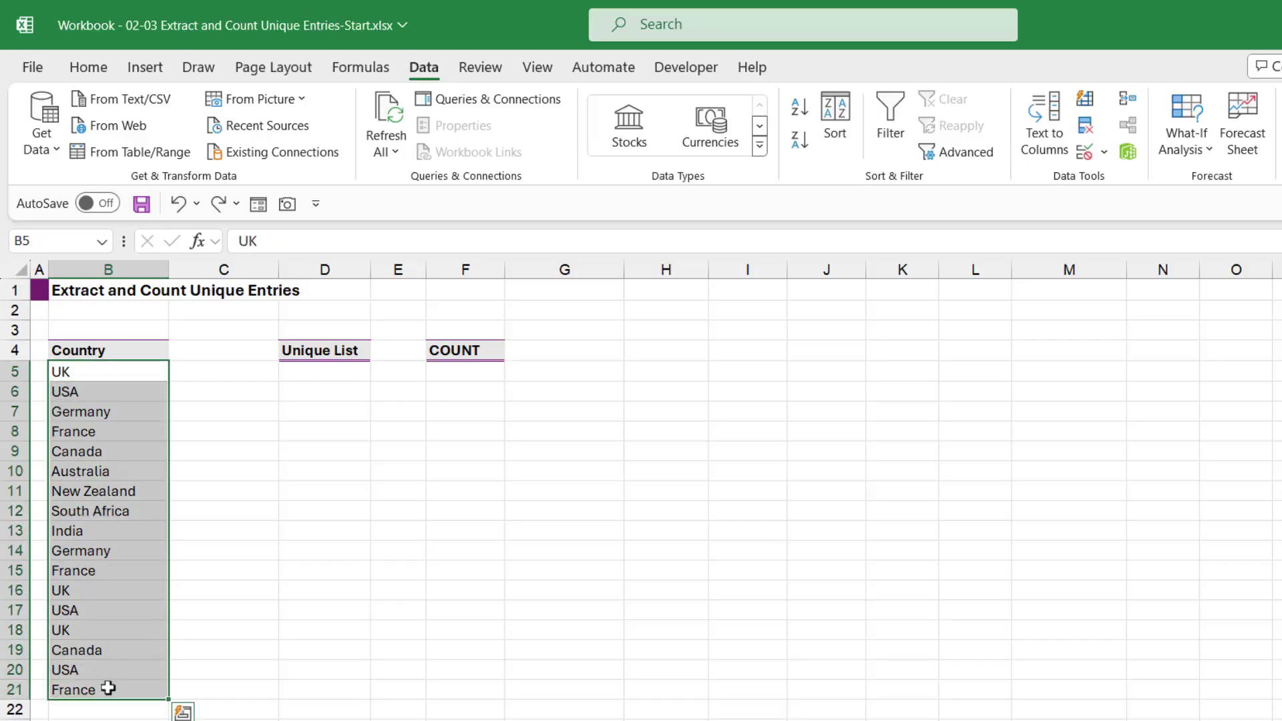
{"action": "left_click", "coordinate": [491, 574]}
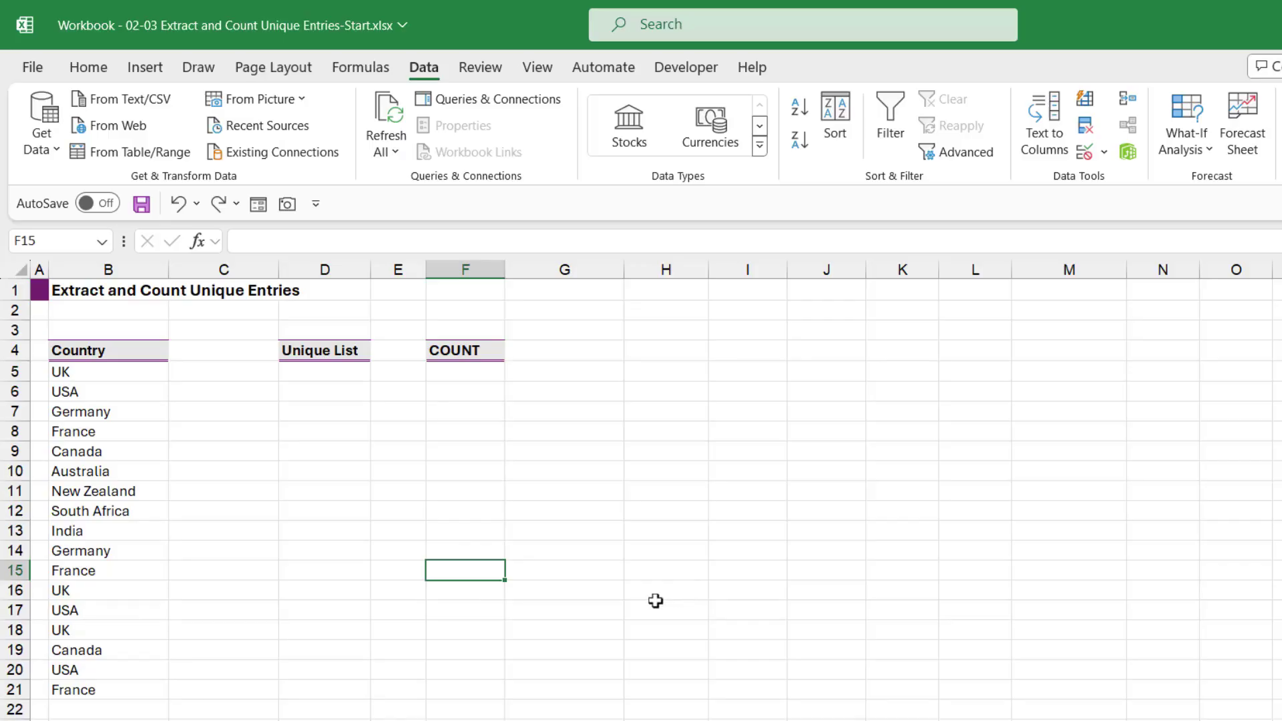
{"action": "left_click_drag", "start_coordinate": [113, 372], "coordinate": [80, 688]}
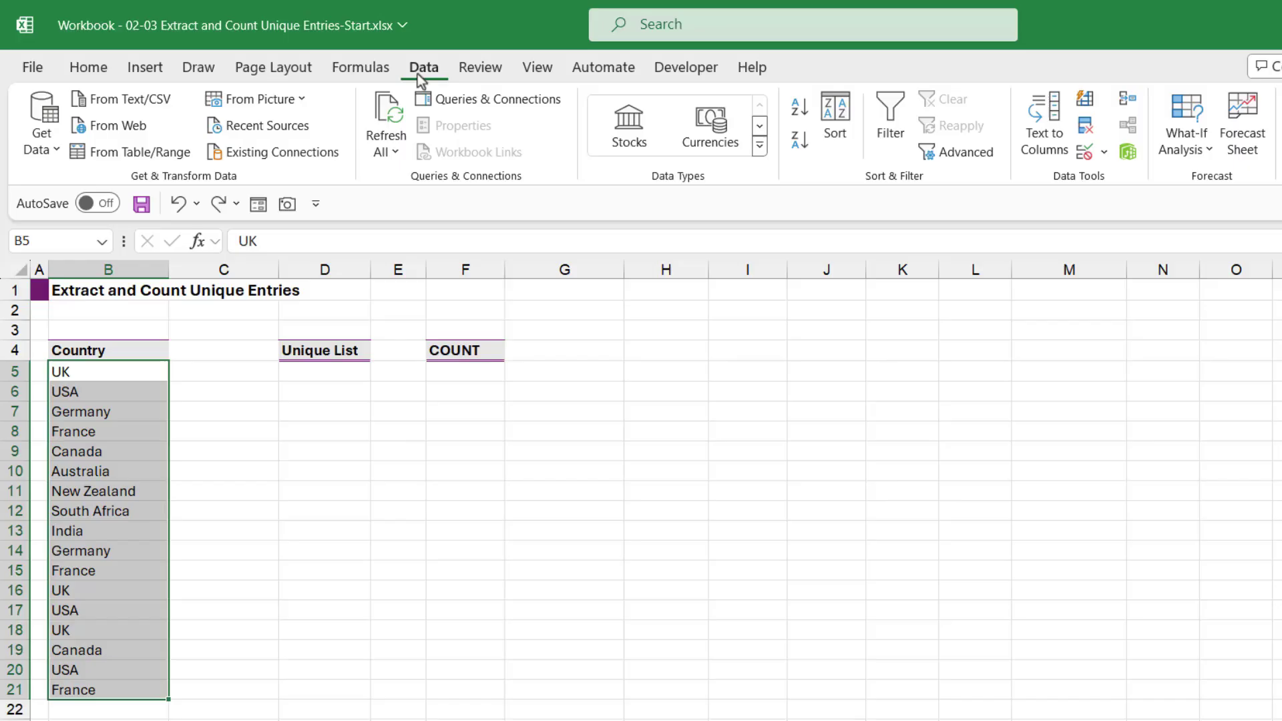
Step: Remove duplicates on the Country column, deleting eight repeats, then select the remaining B5:B13 entries
{"action": "left_click", "coordinate": [1086, 134]}
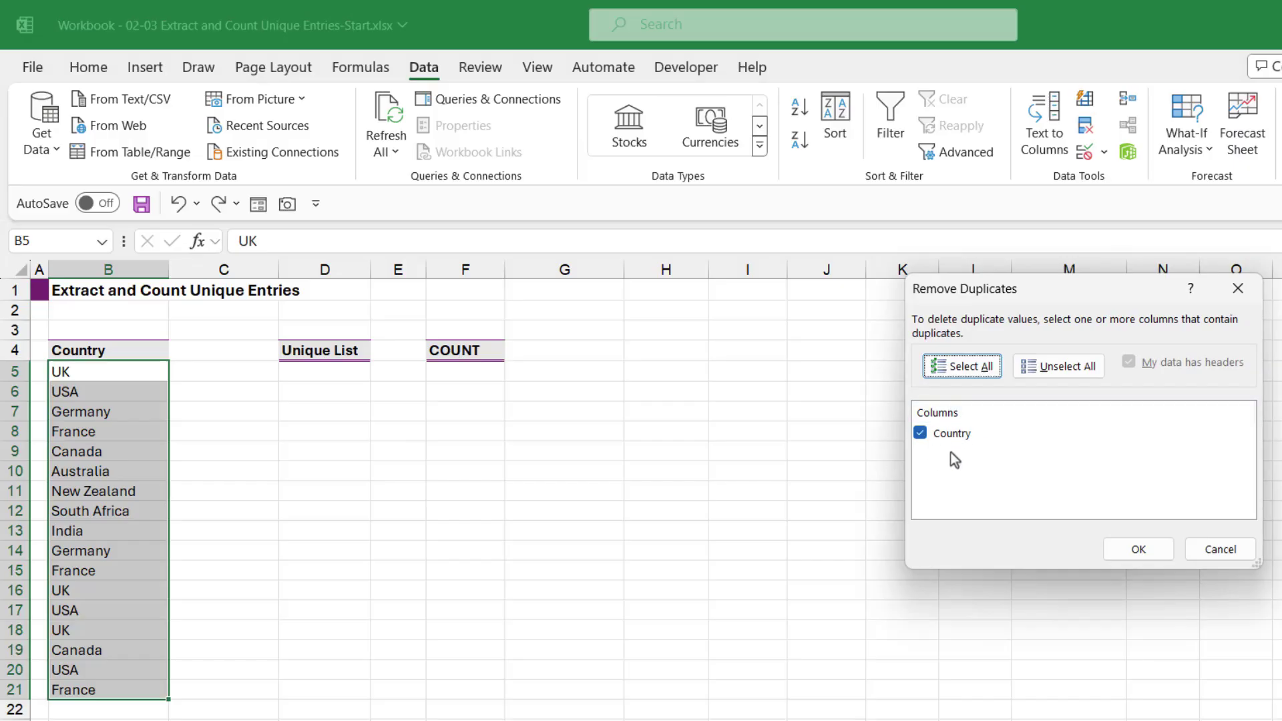
{"action": "left_click", "coordinate": [1138, 552]}
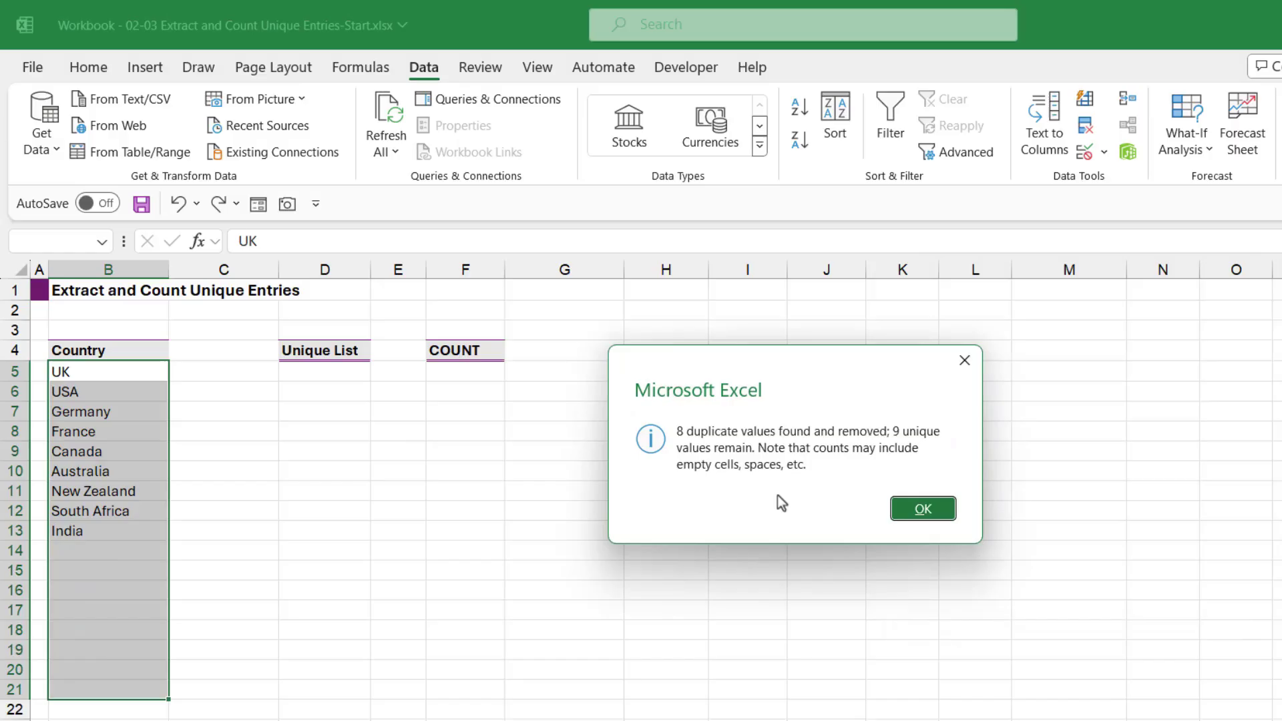
{"action": "left_click", "coordinate": [925, 509]}
{"action": "left_click", "coordinate": [380, 465]}
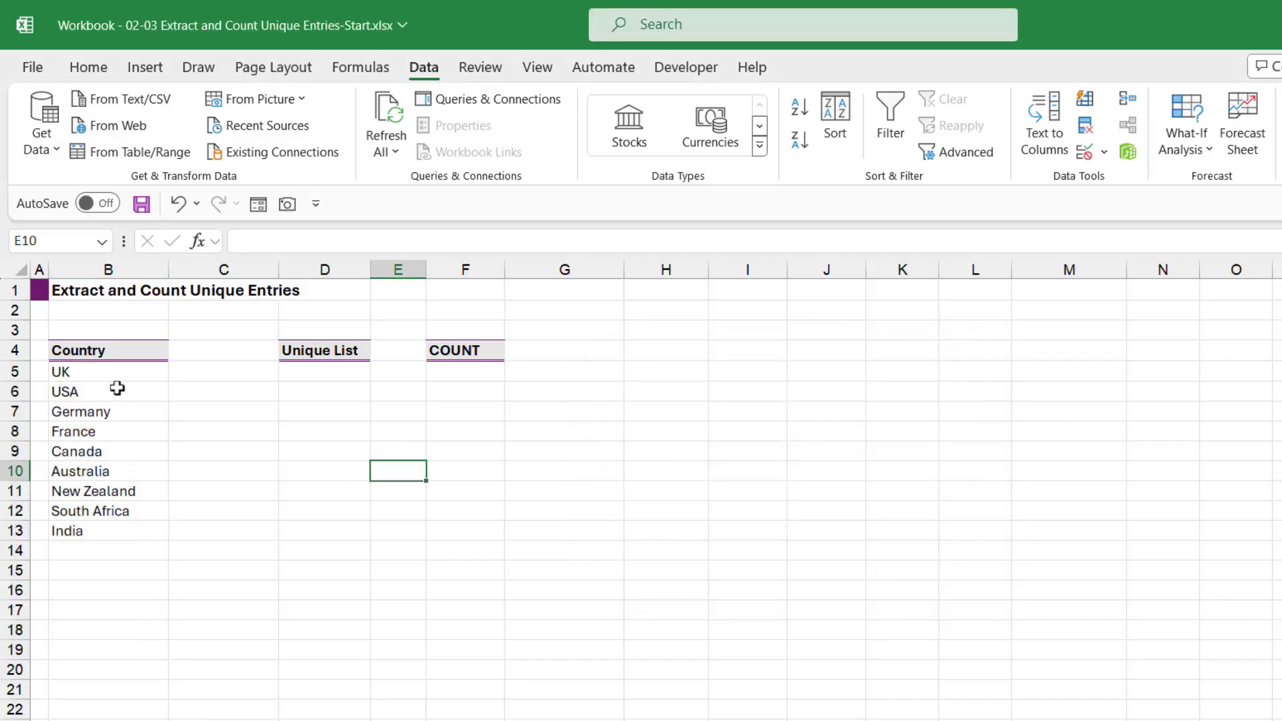
{"action": "left_click_drag", "start_coordinate": [113, 371], "coordinate": [105, 520]}
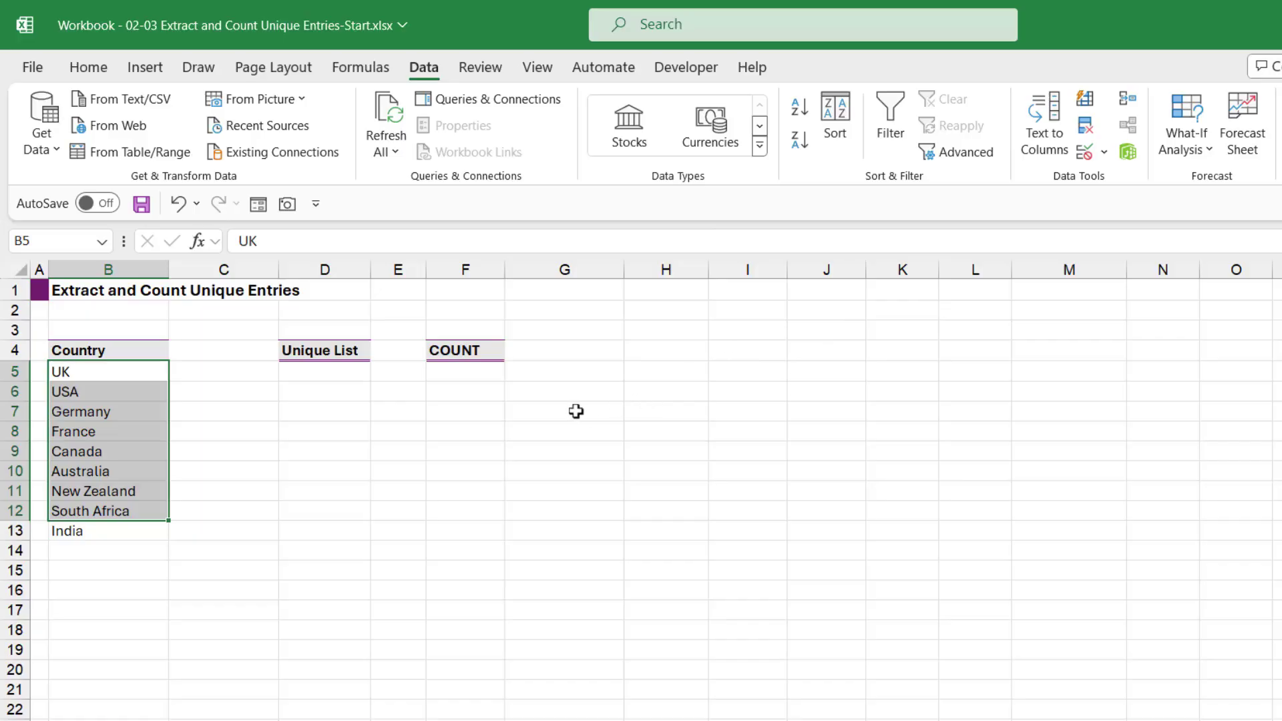
{"action": "left_click", "coordinate": [179, 205]}
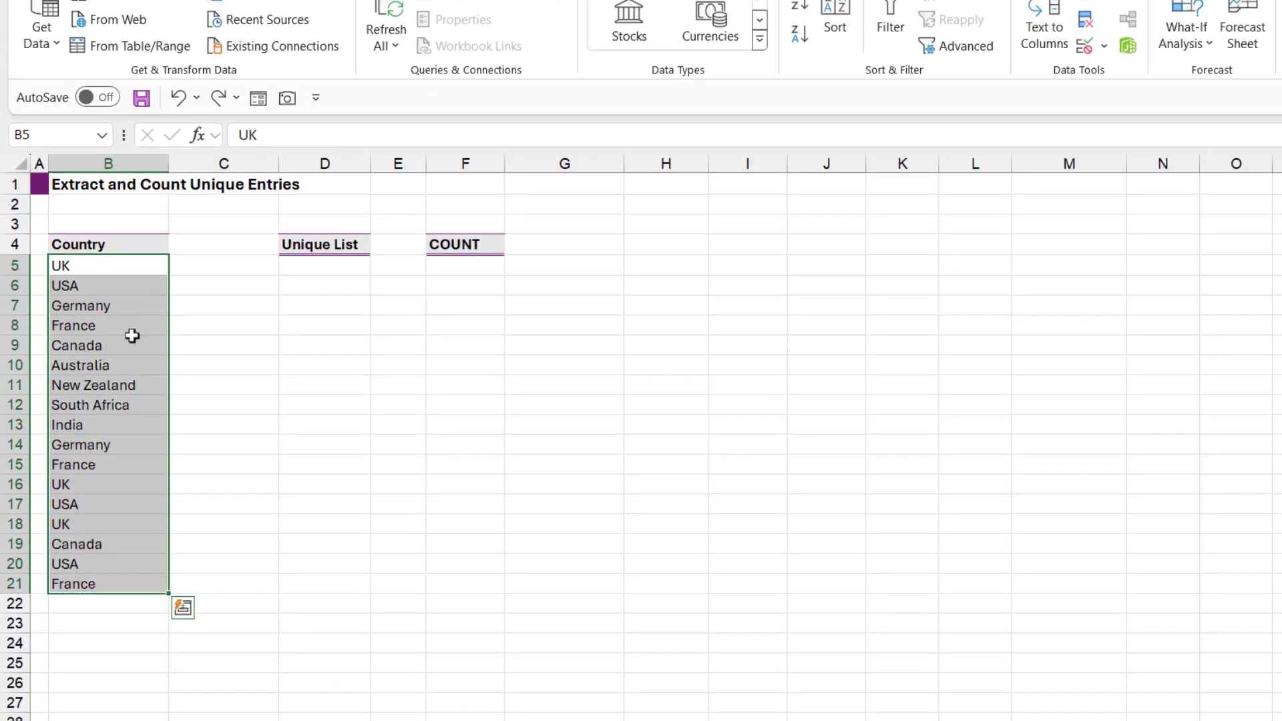
{"action": "left_click", "coordinate": [530, 445]}
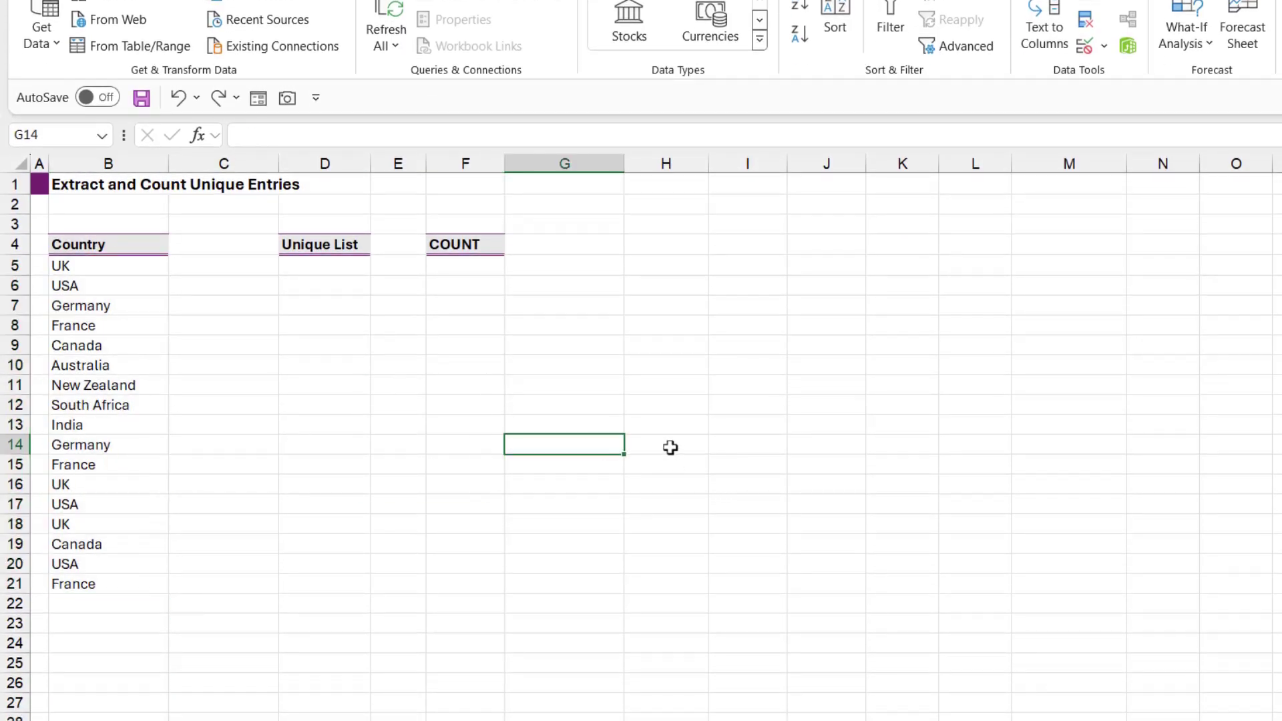
{"action": "left_click", "coordinate": [318, 267]}
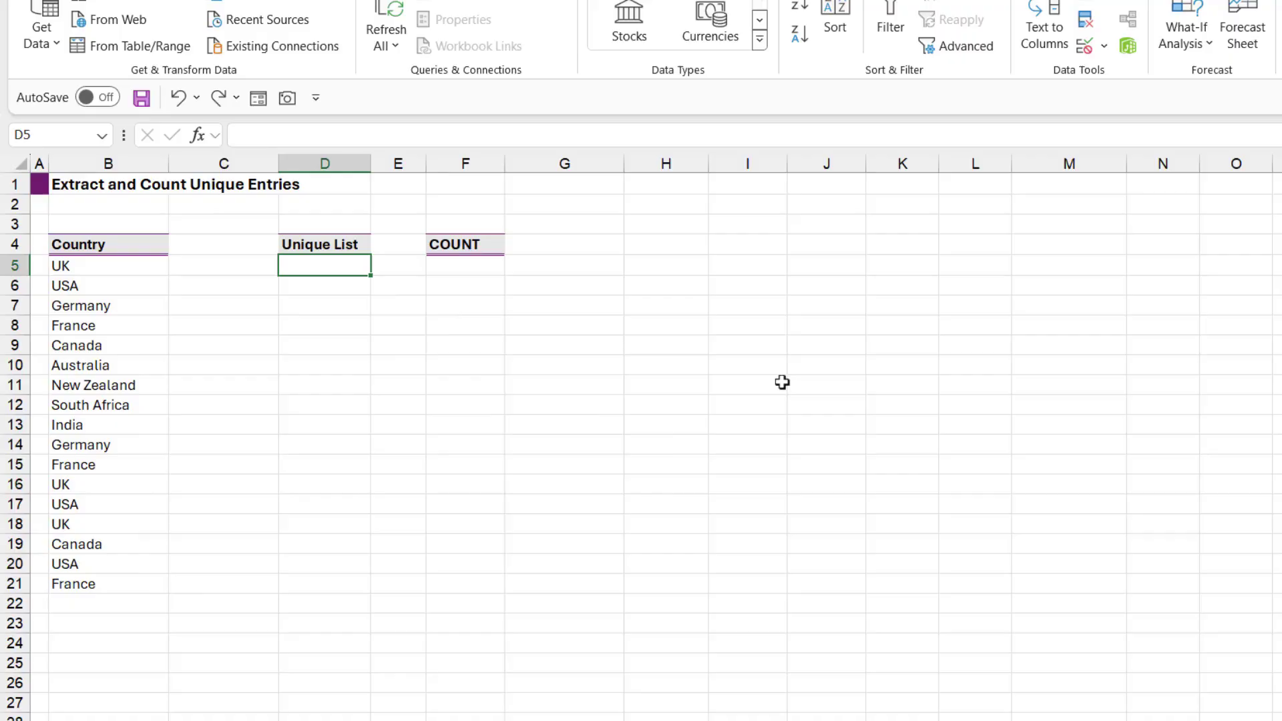
{"action": "type", "text": "=UNIQUE("}
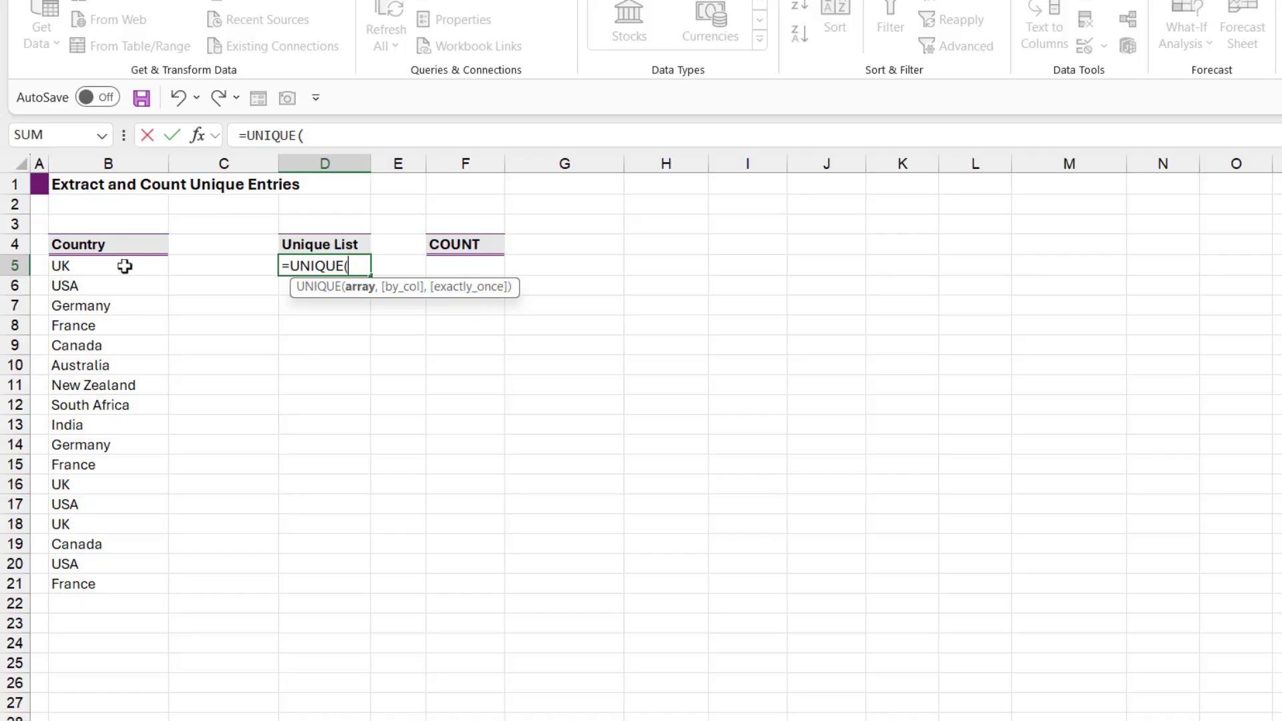
{"action": "left_click_drag", "start_coordinate": [121, 266], "coordinate": [115, 586]}
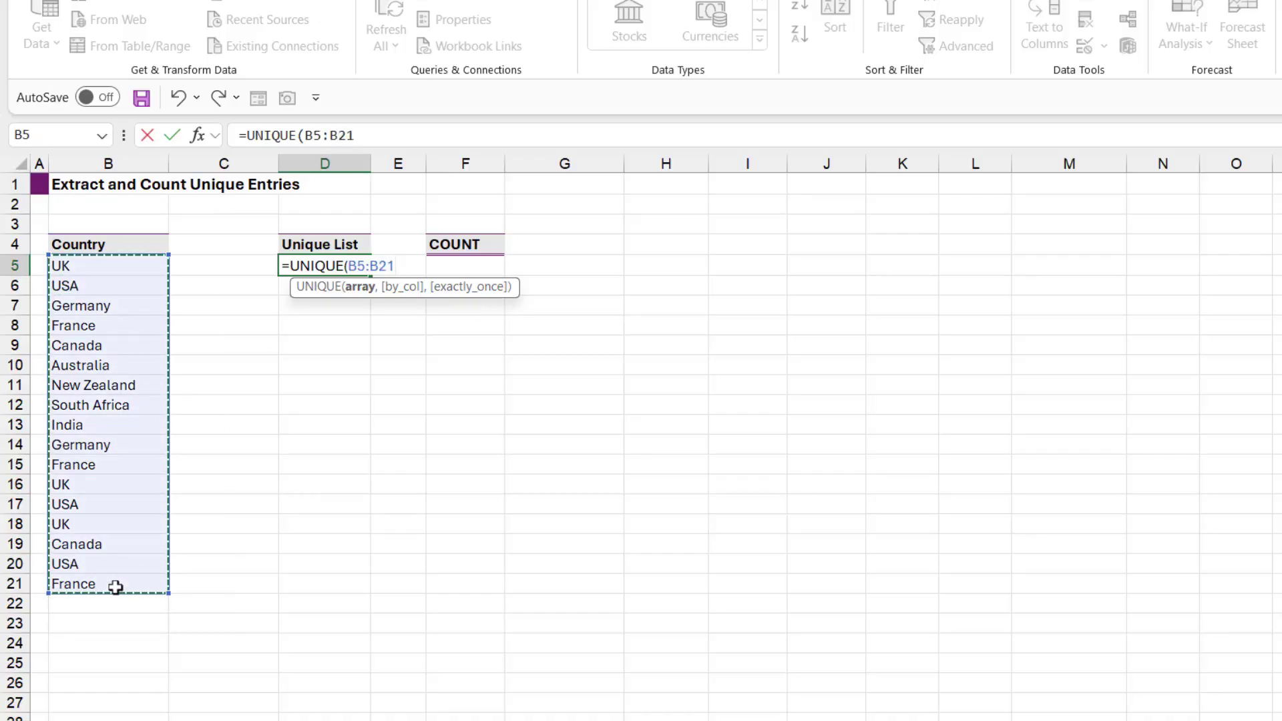
{"action": "type", "text": ")"}
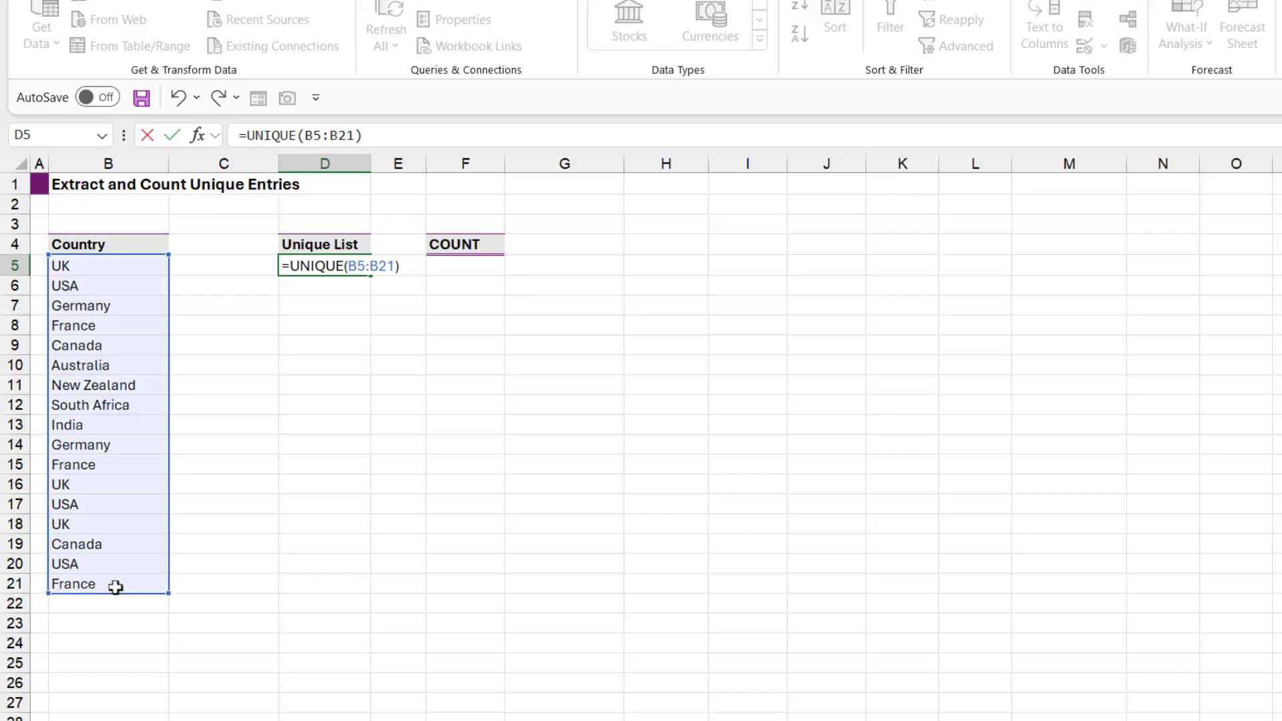
{"action": "key", "text": "Return"}
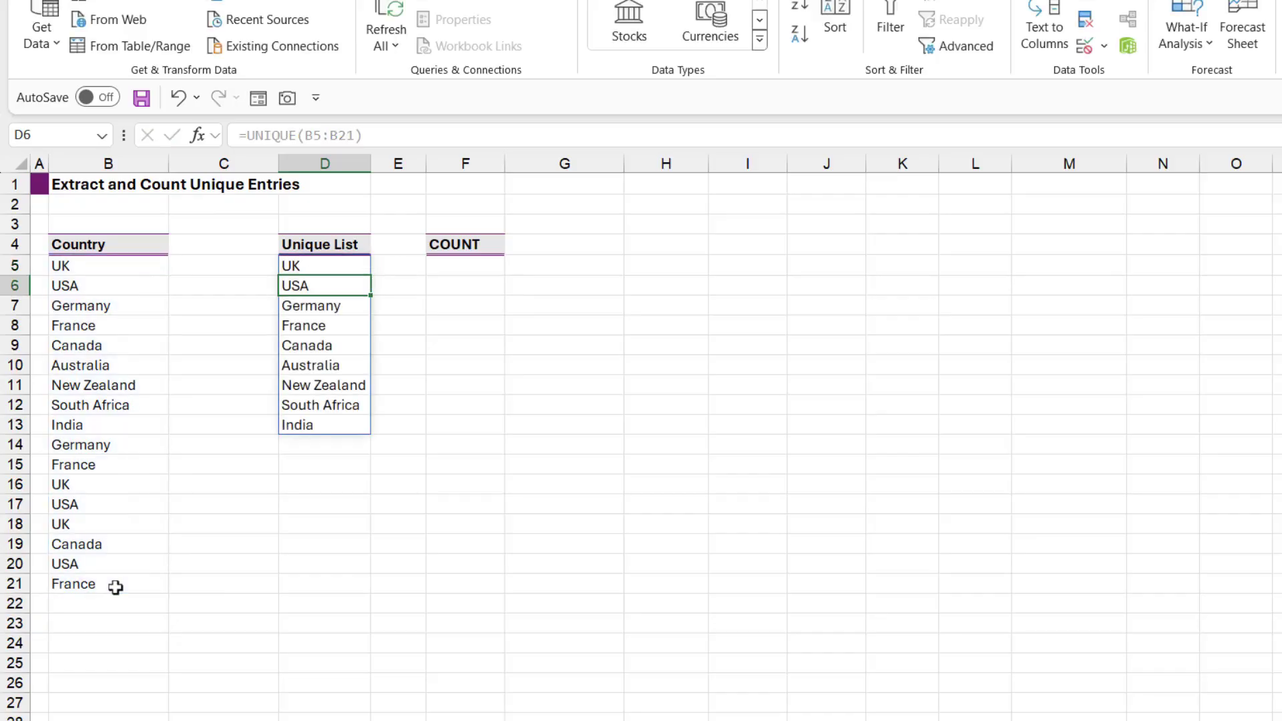
{"action": "left_click", "coordinate": [315, 346]}
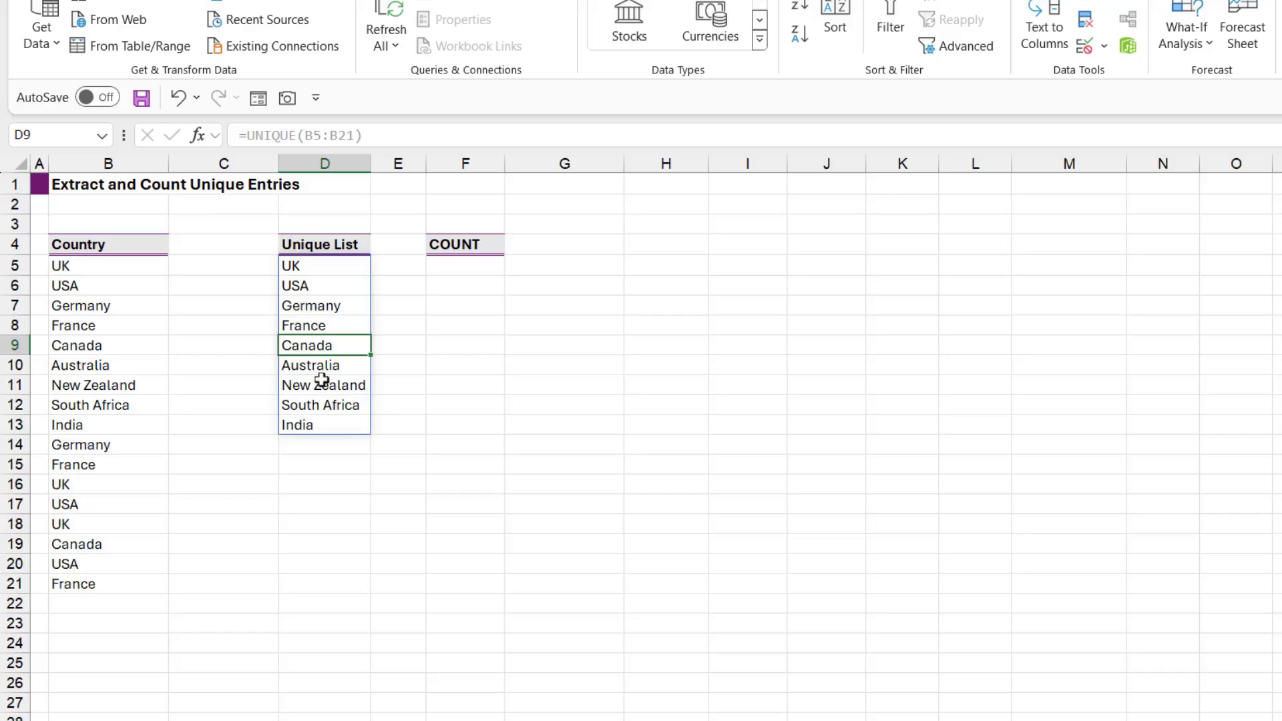
{"action": "left_click", "coordinate": [322, 382]}
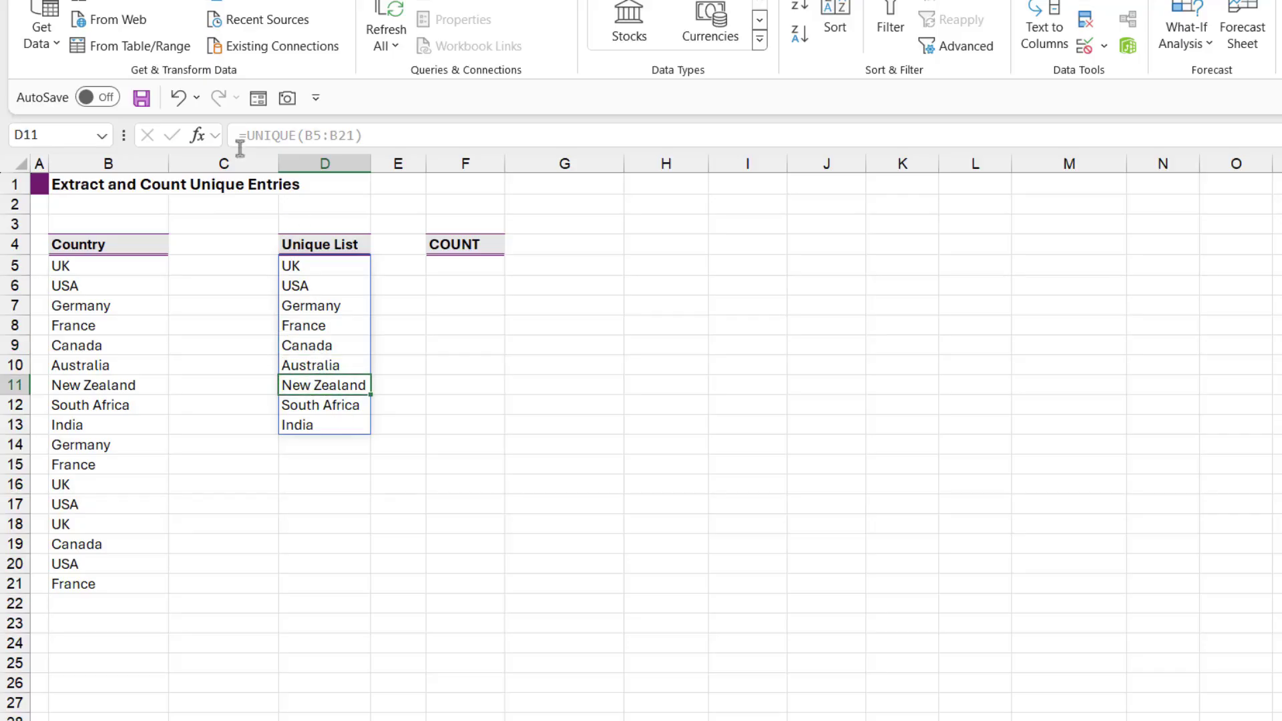
{"action": "left_click", "coordinate": [322, 268]}
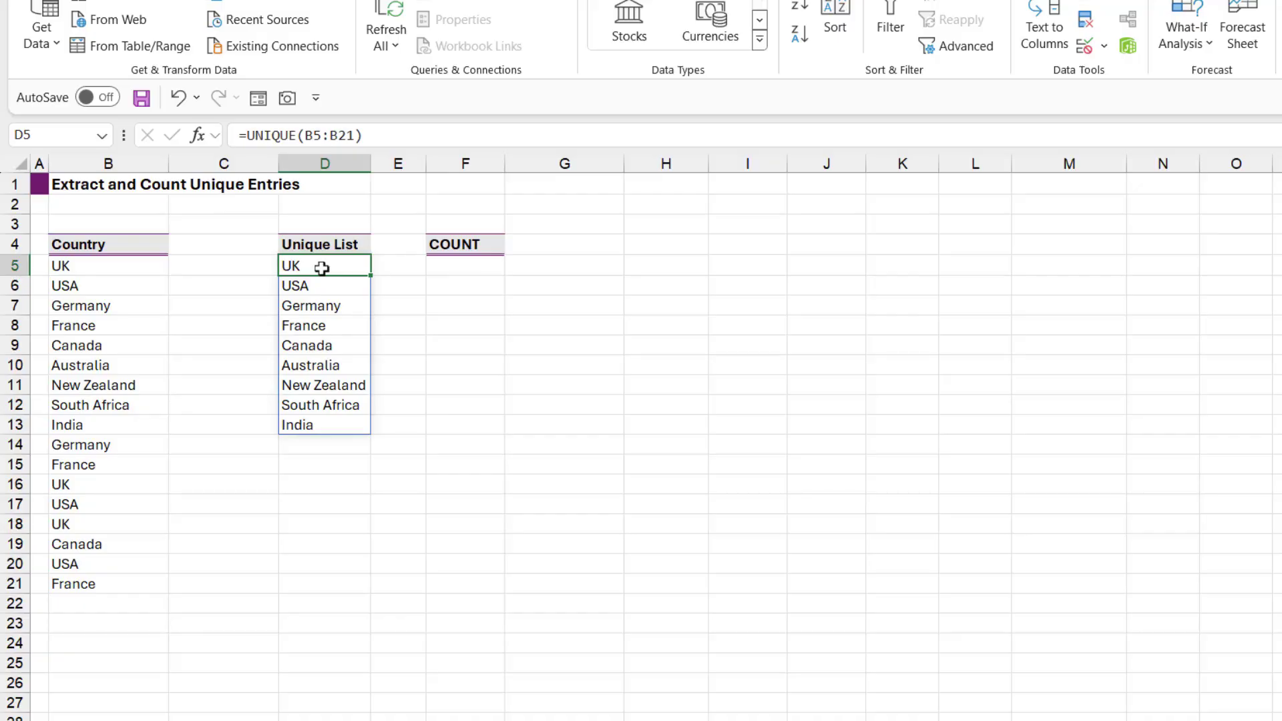
{"action": "left_click", "coordinate": [527, 408]}
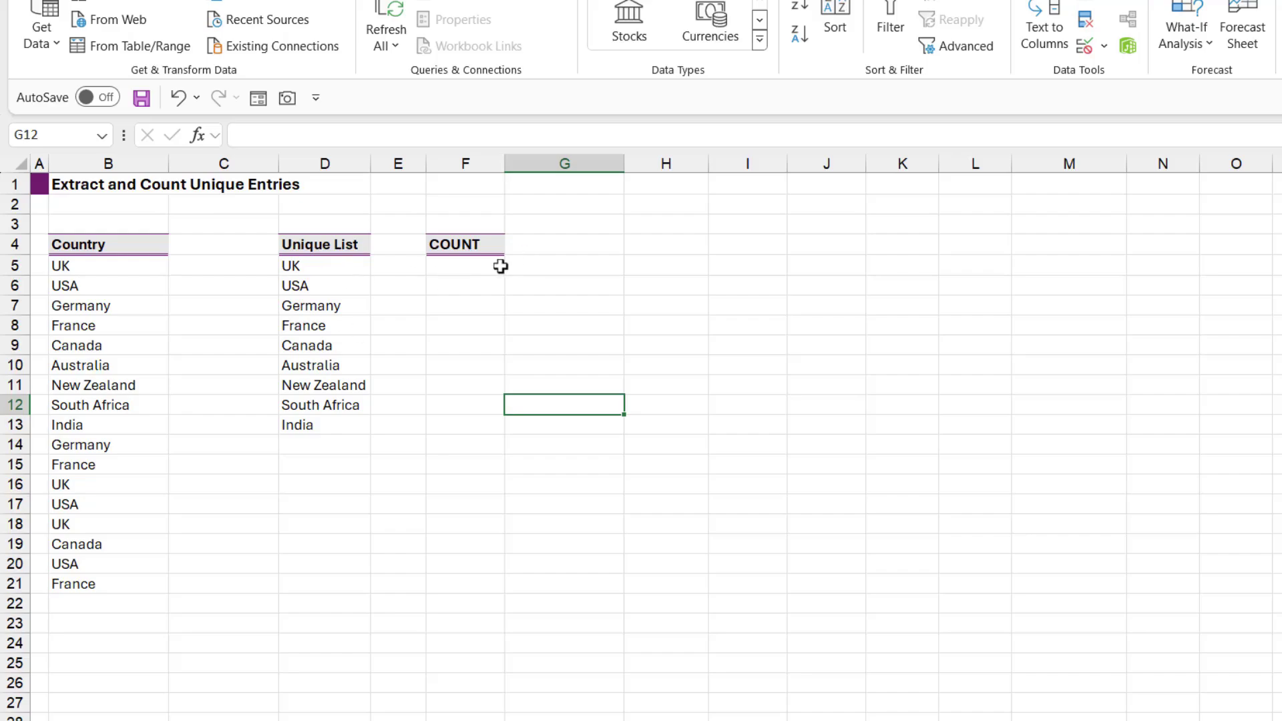
Step: Enter =COUNTA(D5#) in F5 to count the spilled unique list, returning 9
{"action": "left_click", "coordinate": [467, 267]}
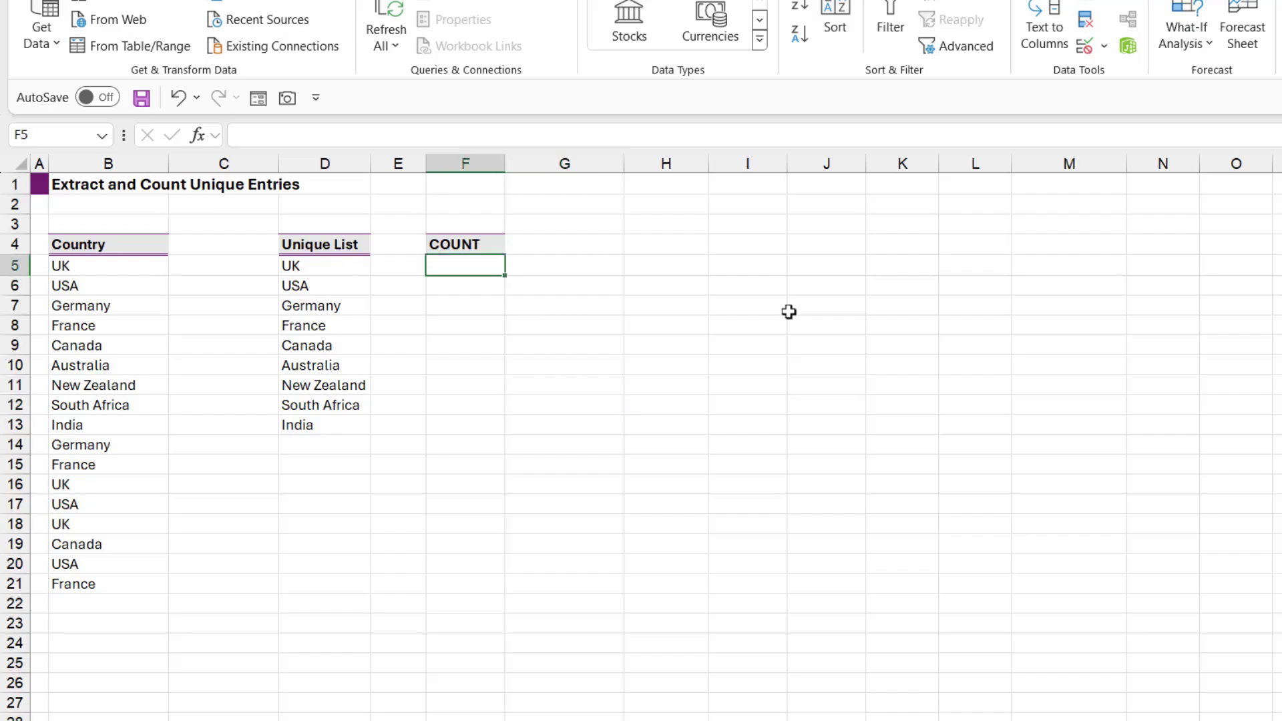
{"action": "type", "text": "=COUNTA("}
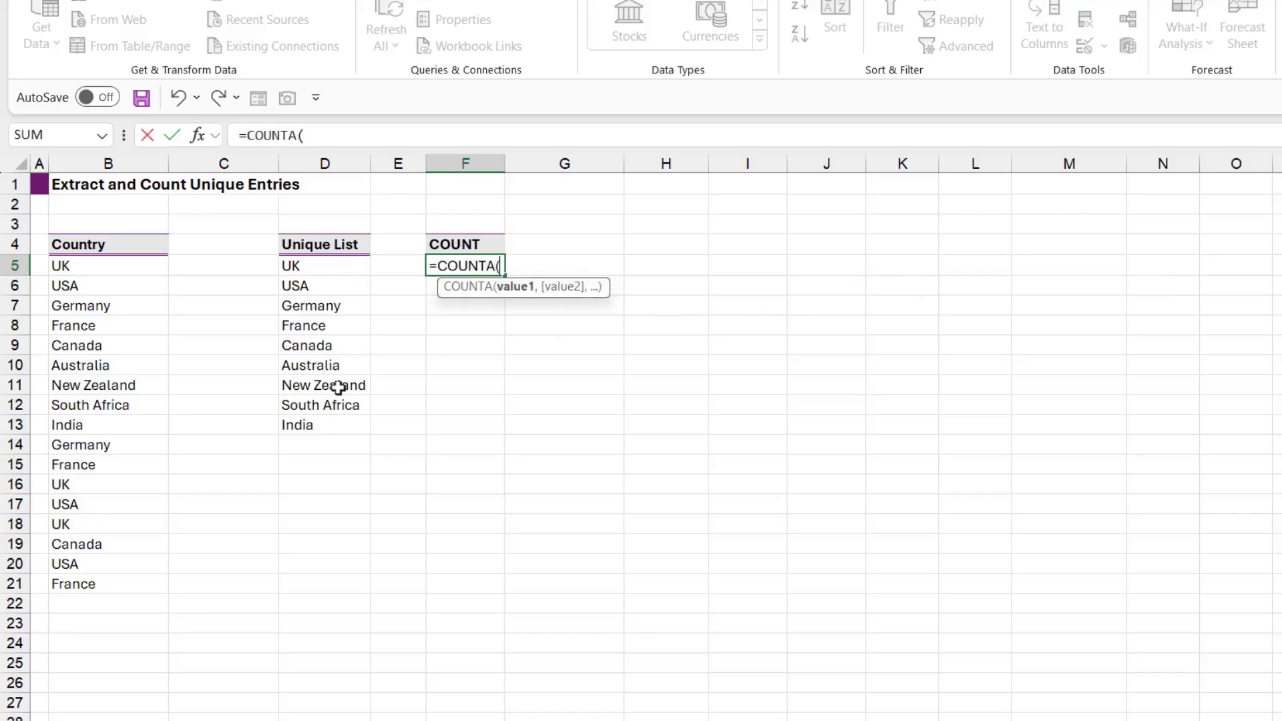
{"action": "left_click", "coordinate": [340, 268]}
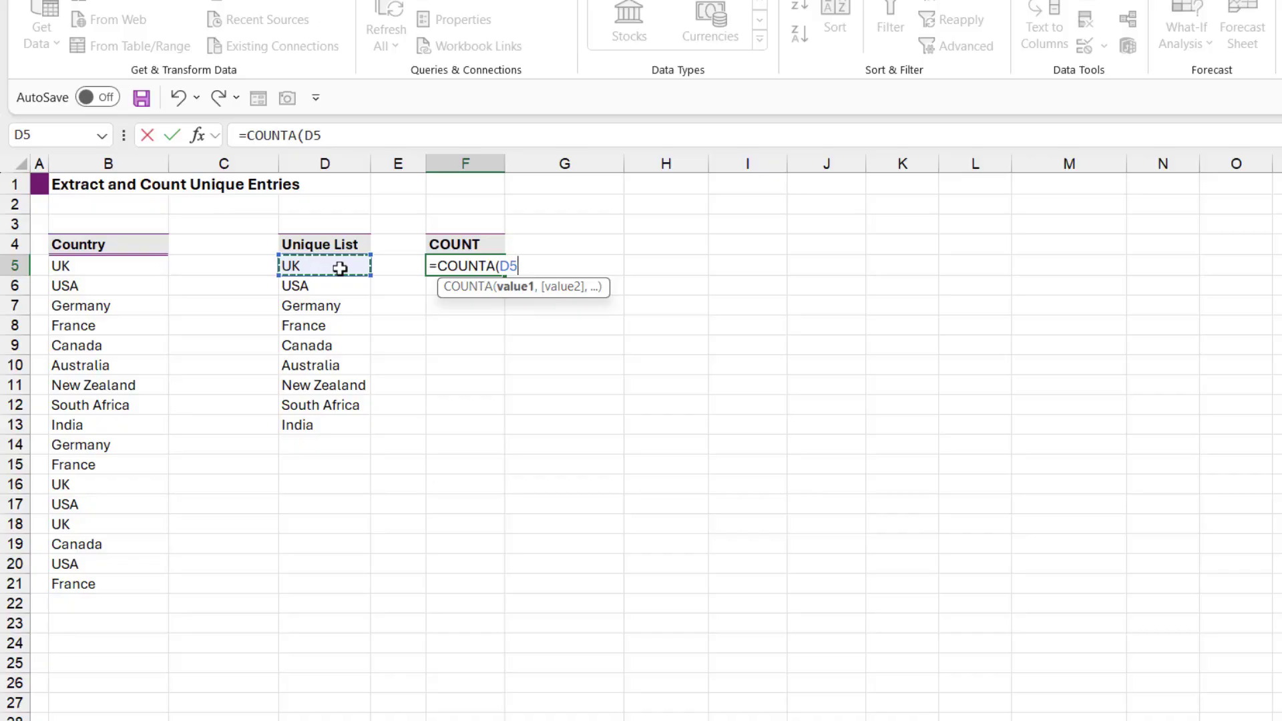
{"action": "type", "text": "#"}
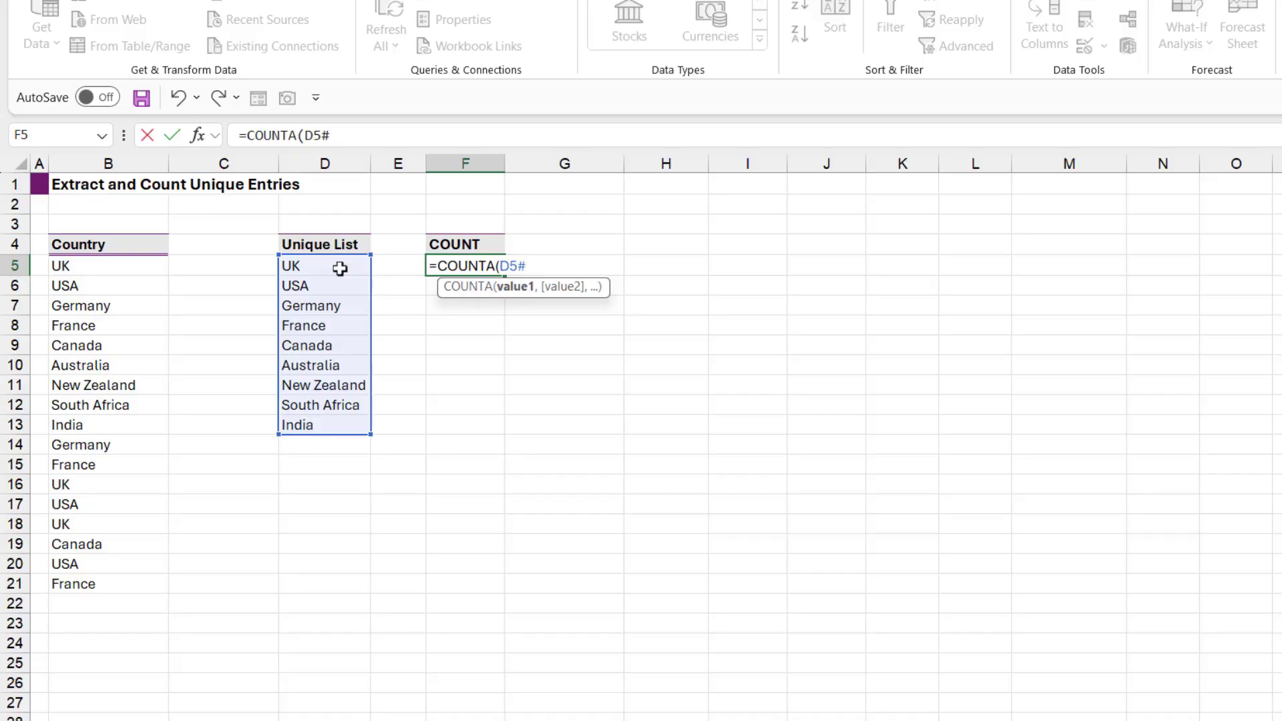
{"action": "type", "text": ")"}
{"action": "key", "text": "Return"}
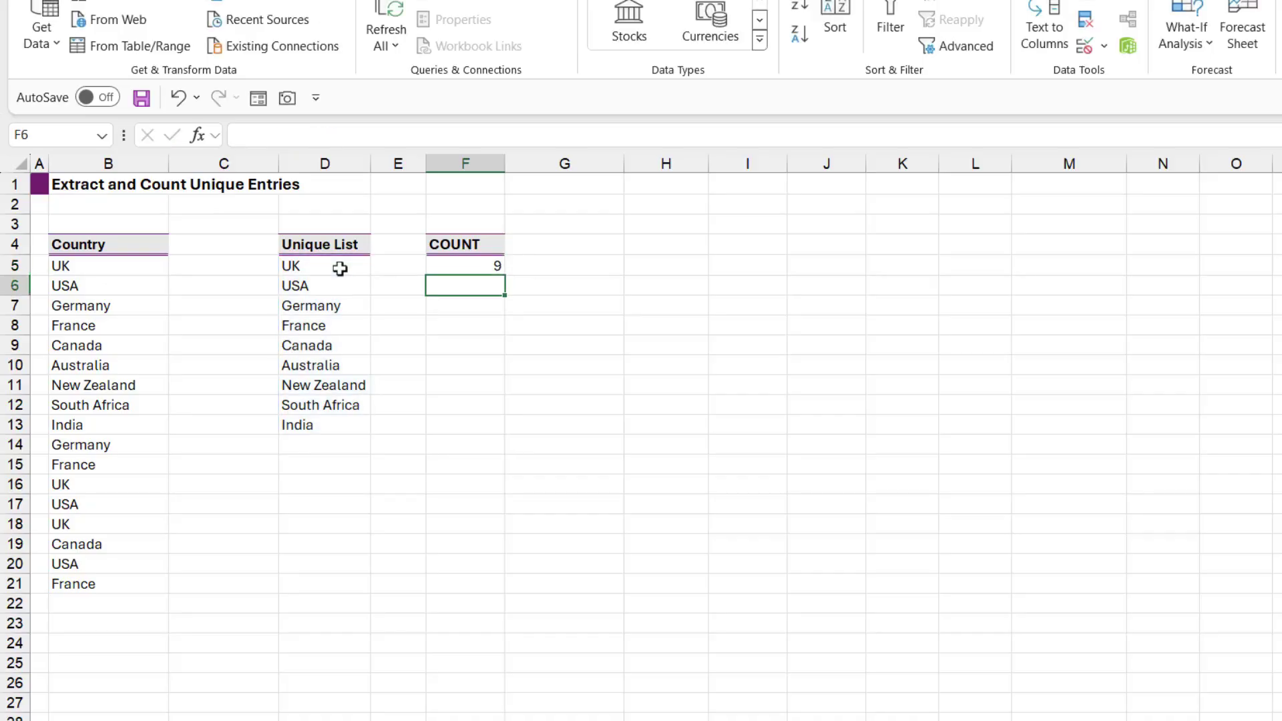
{"action": "left_click", "coordinate": [489, 267]}
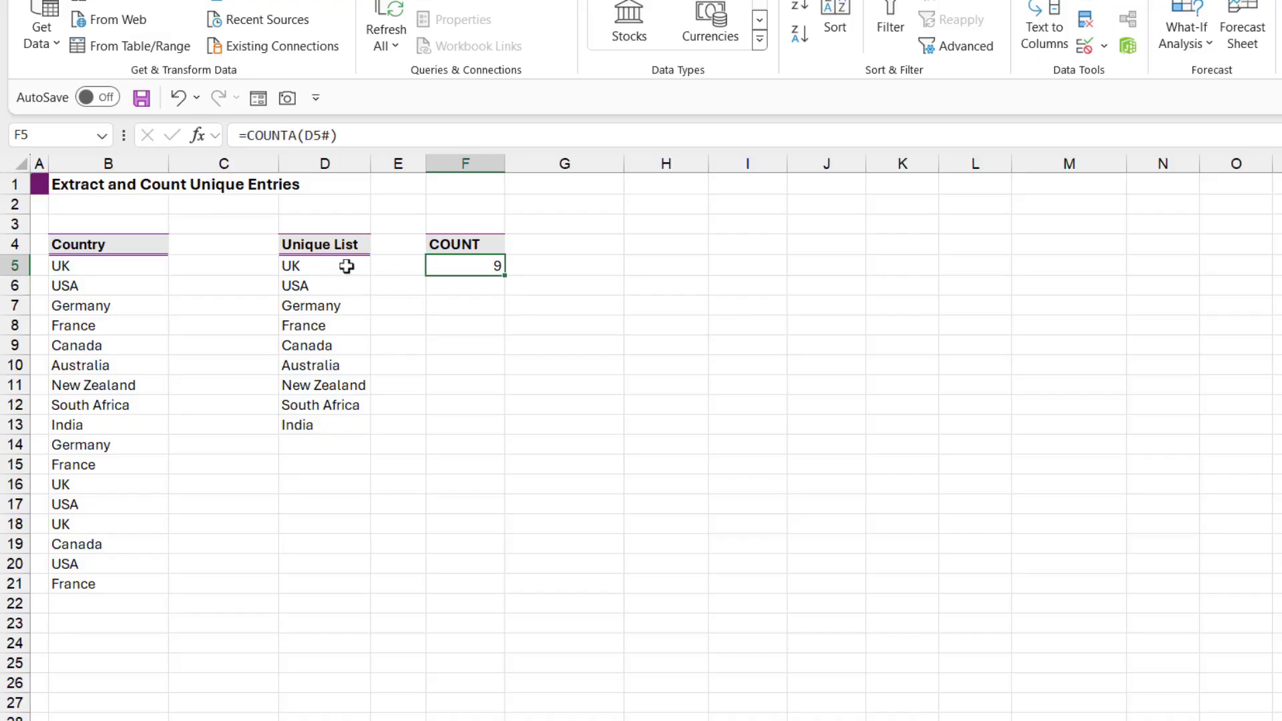
Step: Put =COUNTA(UNIQUE(B5:B21)) in F5 to count the 9 distinct countries directly
{"action": "left_click_drag", "start_coordinate": [338, 267], "coordinate": [325, 431]}
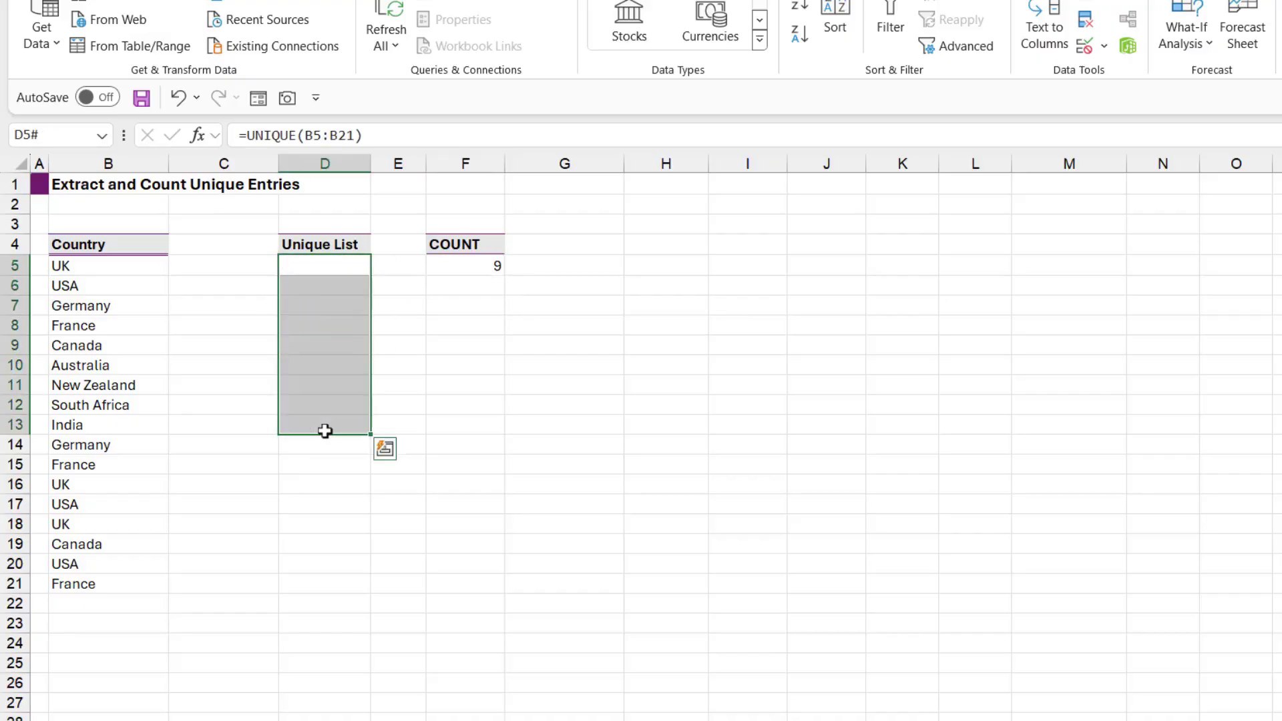
{"action": "left_click_drag", "start_coordinate": [86, 266], "coordinate": [80, 581]}
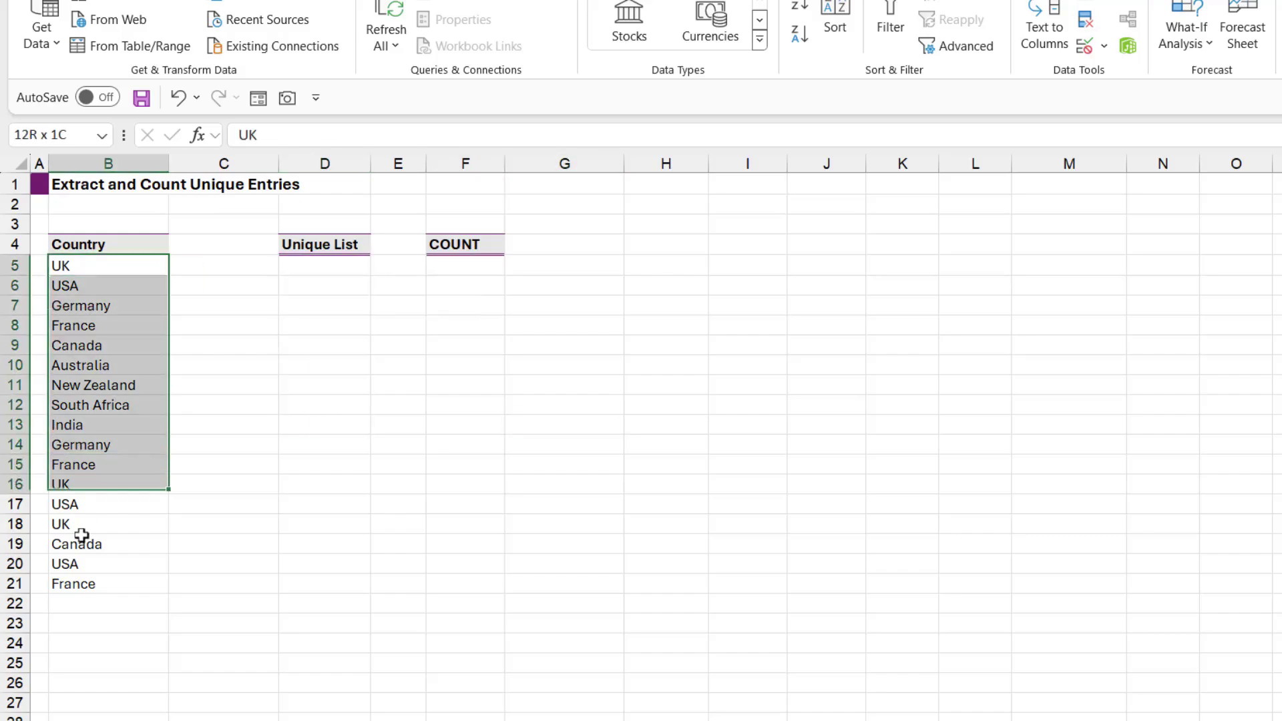
{"action": "left_click", "coordinate": [467, 270]}
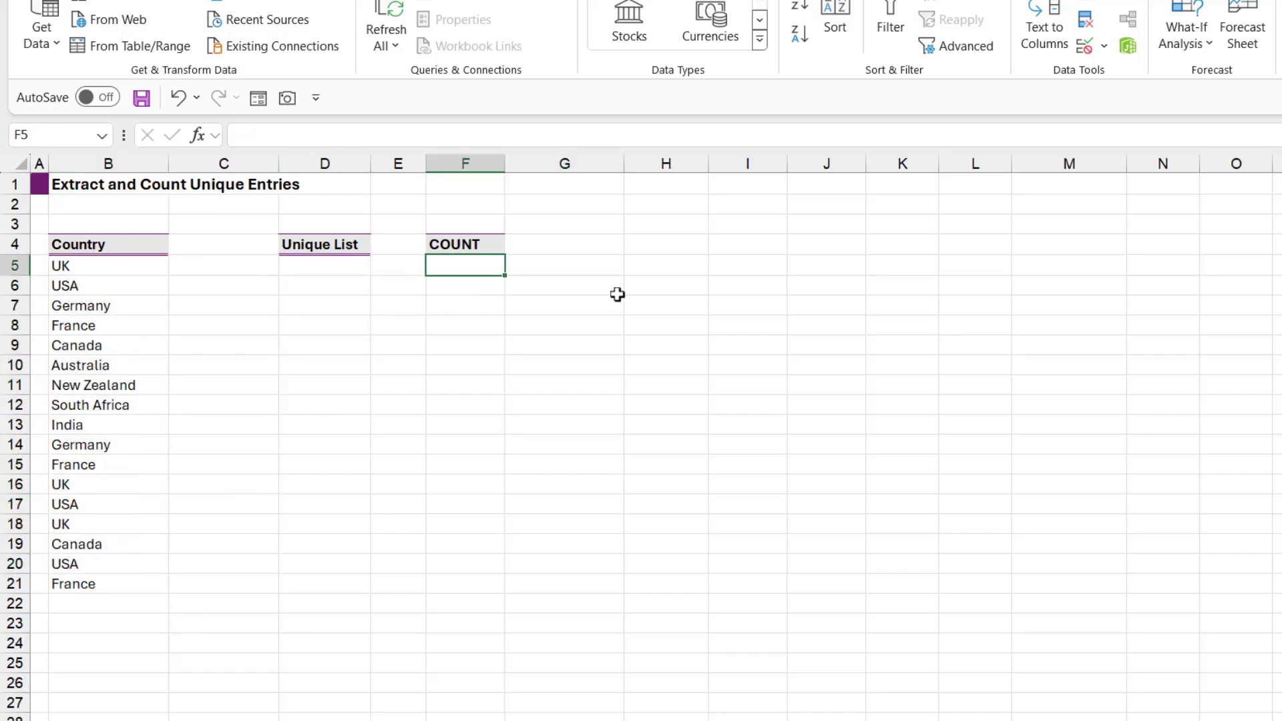
{"action": "type", "text": "=UN"}
{"action": "key", "text": "BackSpace"}
{"action": "key", "text": "BackSpace"}
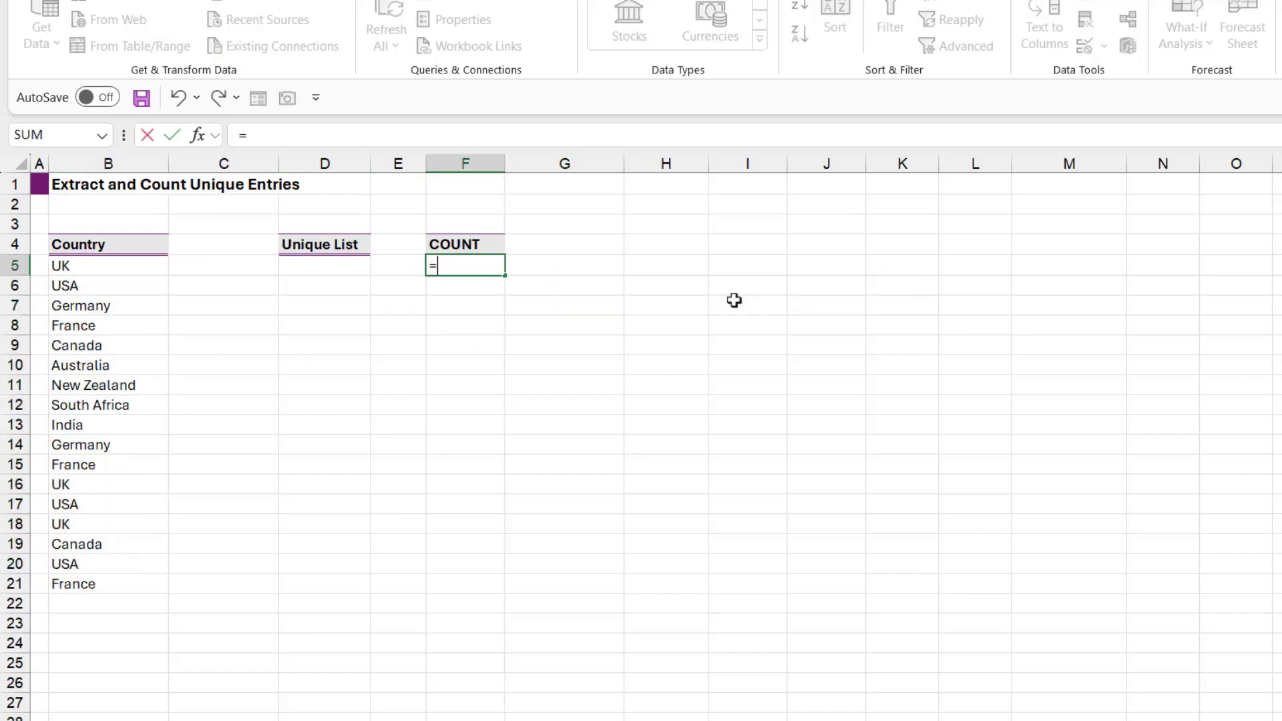
{"action": "type", "text": "COUNTA("}
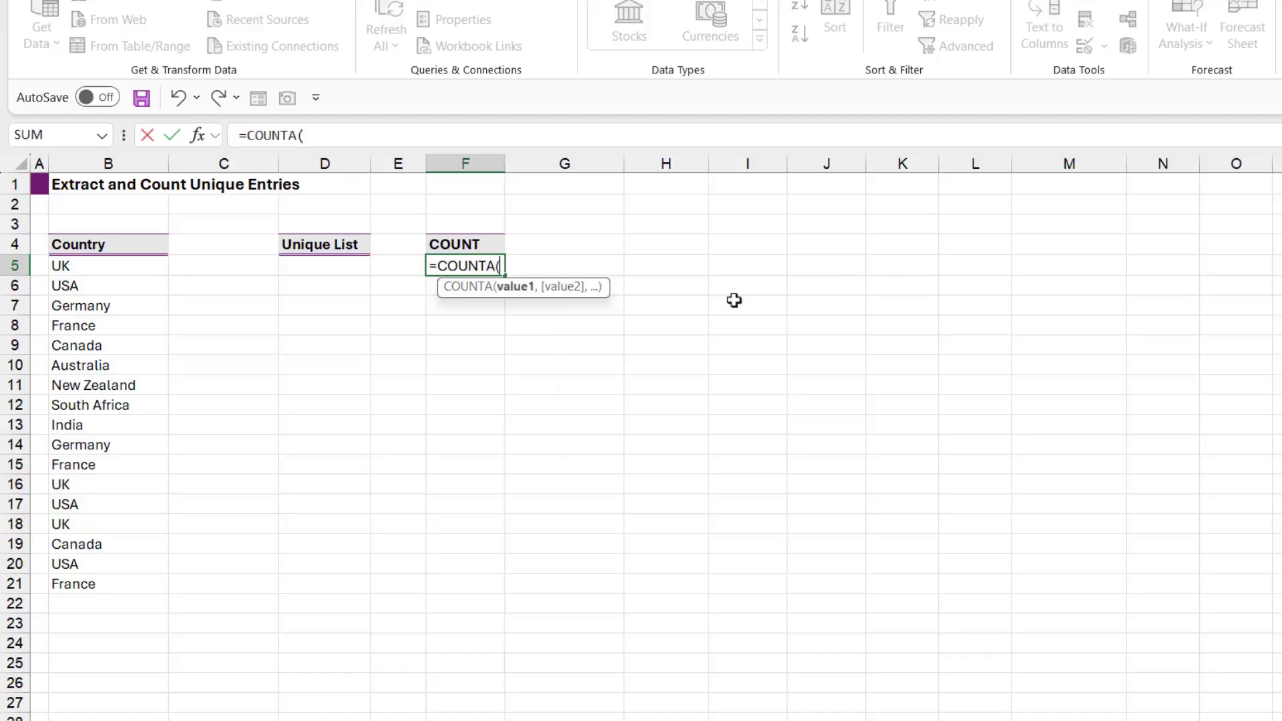
{"action": "type", "text": "UNIQUE("}
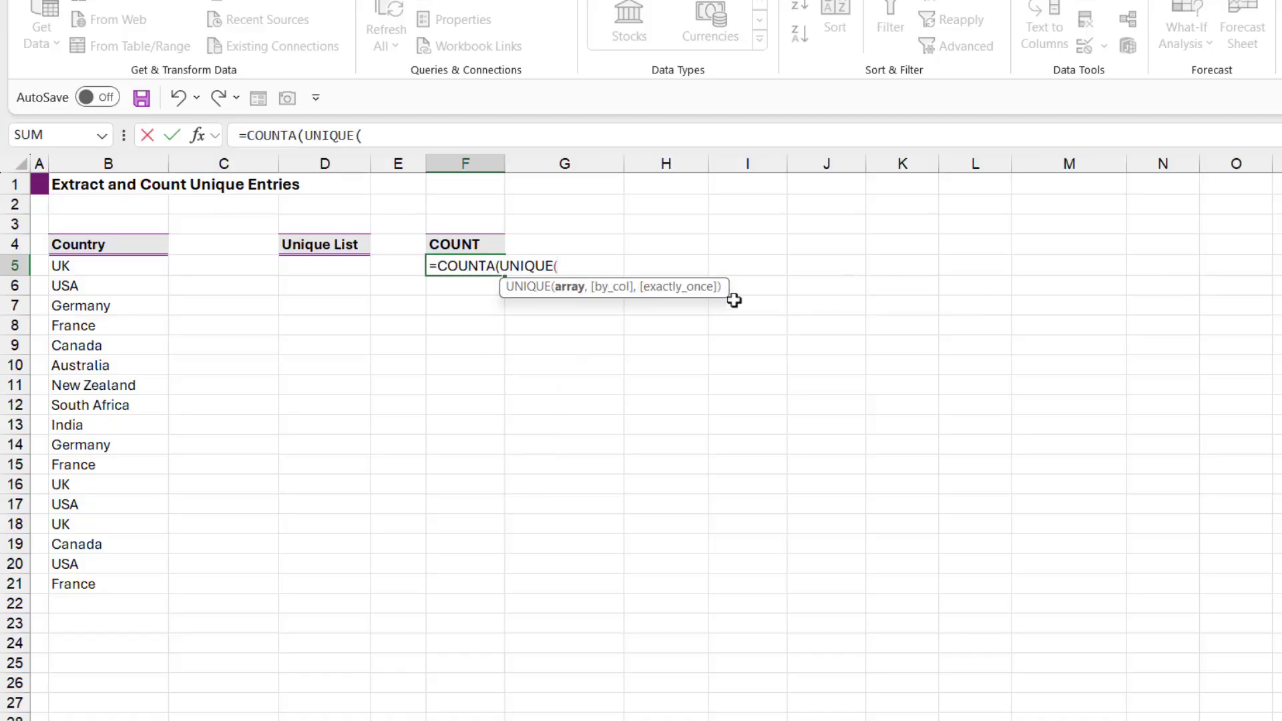
{"action": "left_click_drag", "start_coordinate": [134, 264], "coordinate": [134, 581]}
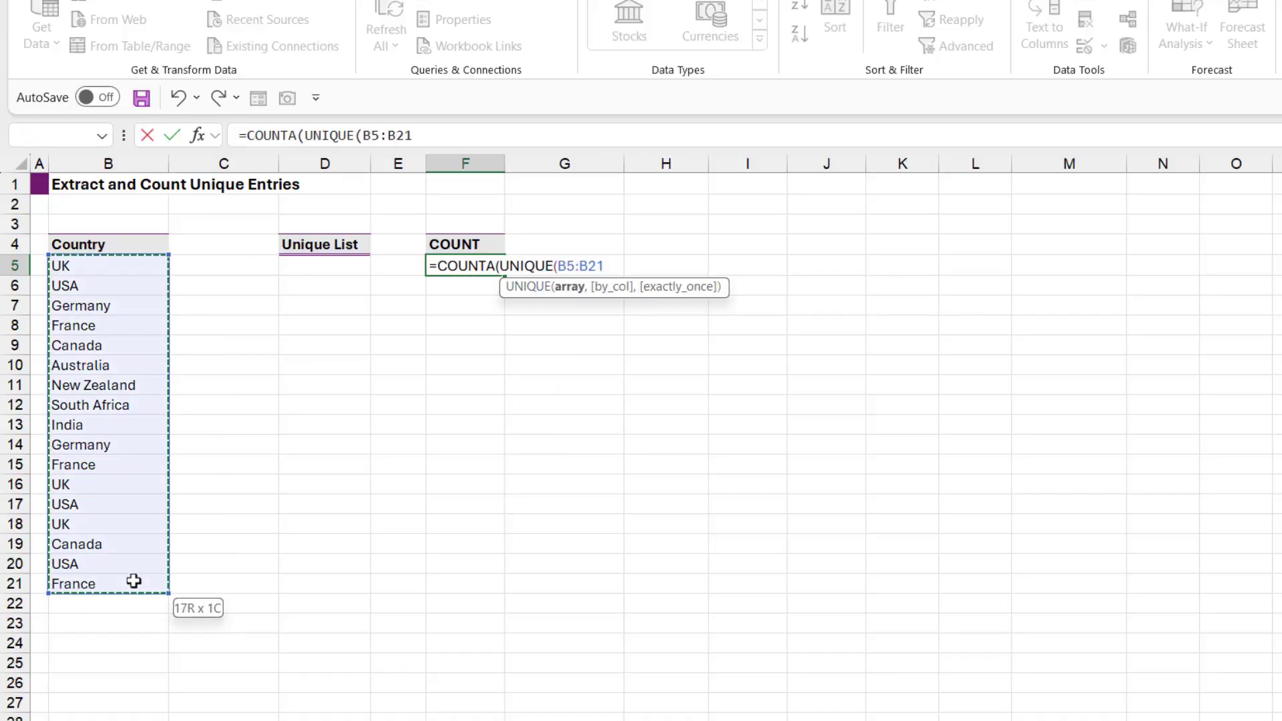
{"action": "type", "text": ")"}
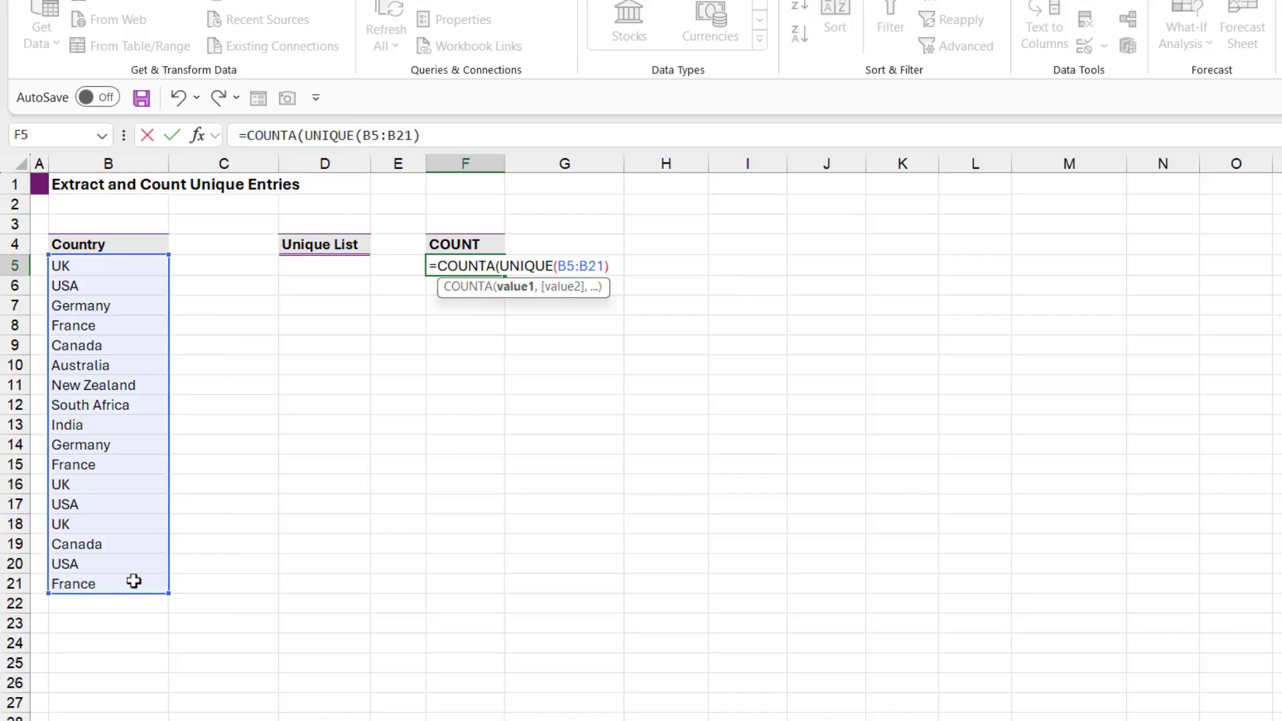
{"action": "type", "text": ")"}
{"action": "key", "text": "Return"}
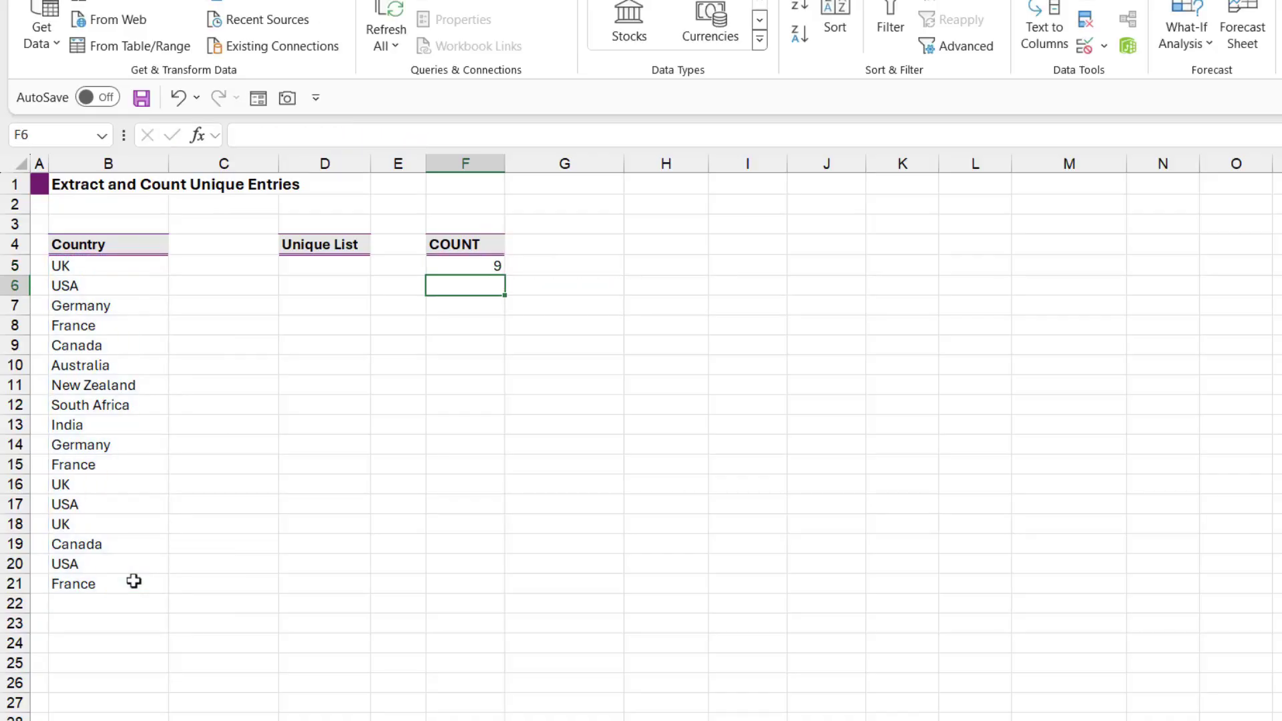
{"action": "left_click", "coordinate": [466, 266]}
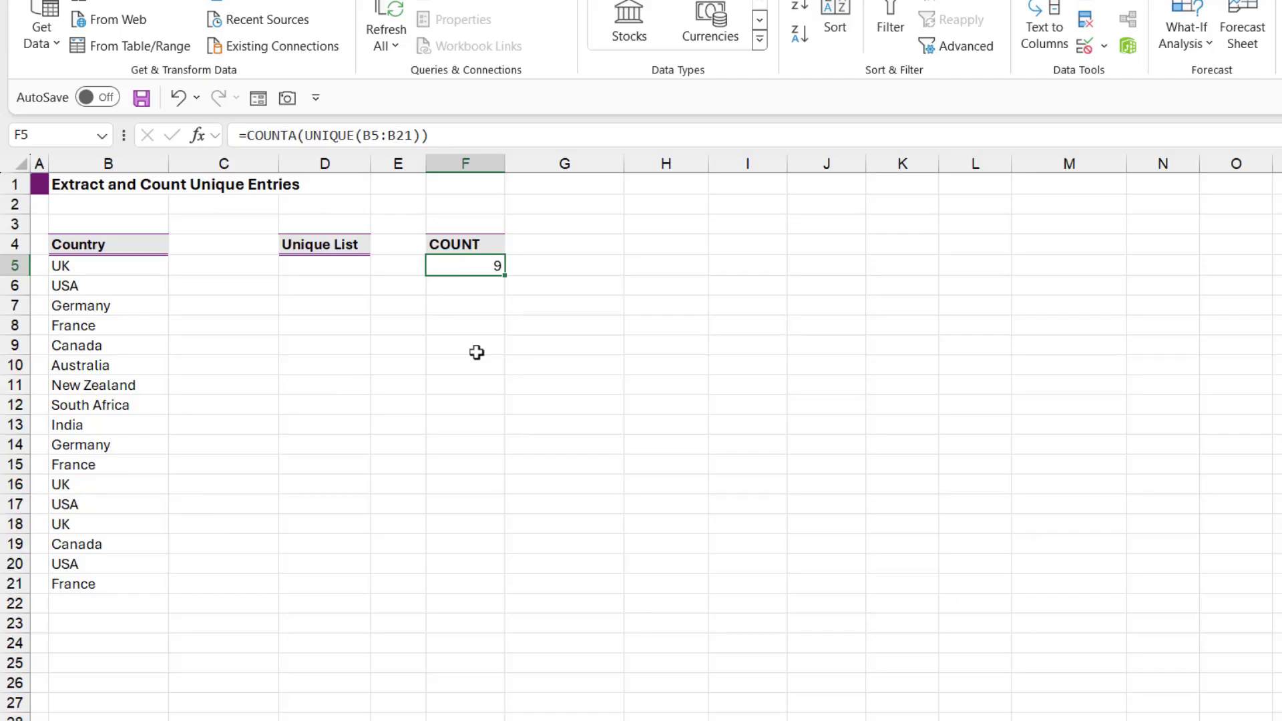